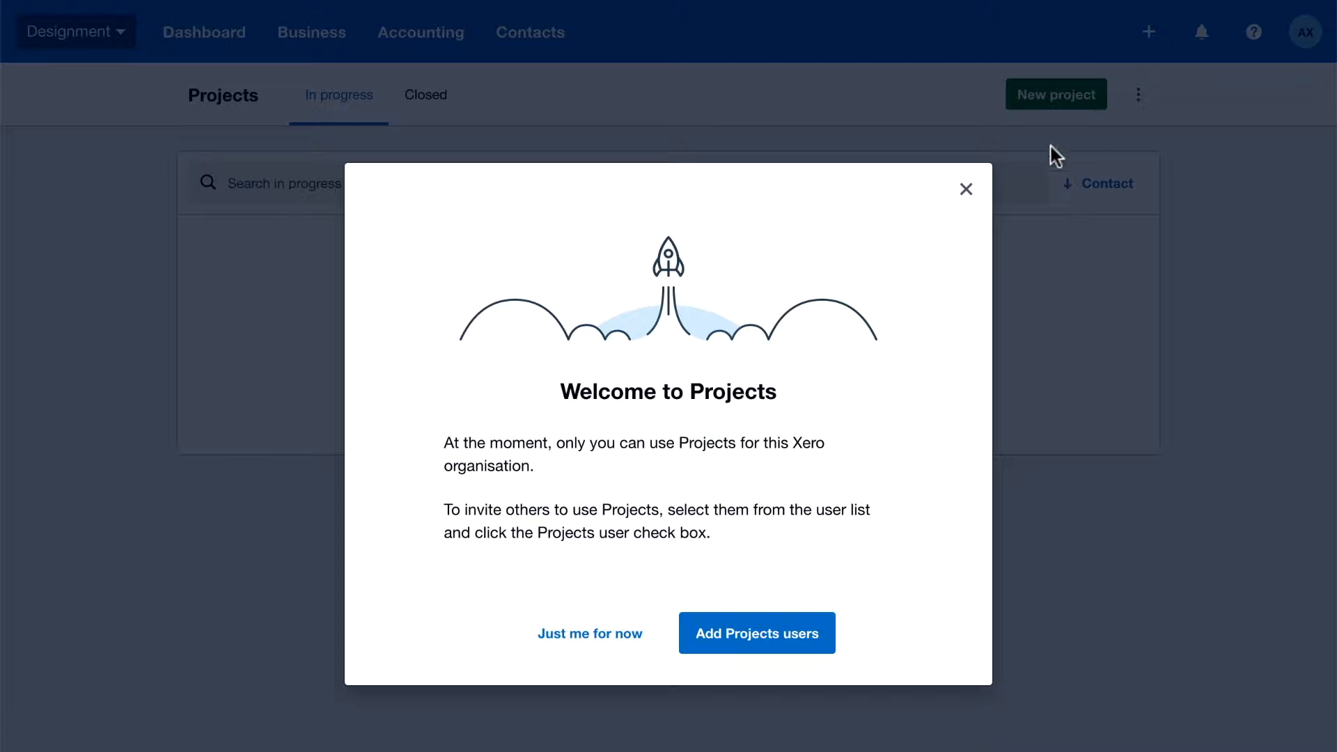
# Give the second user in the current users list access to Projects
pyautogui.click(738, 633)
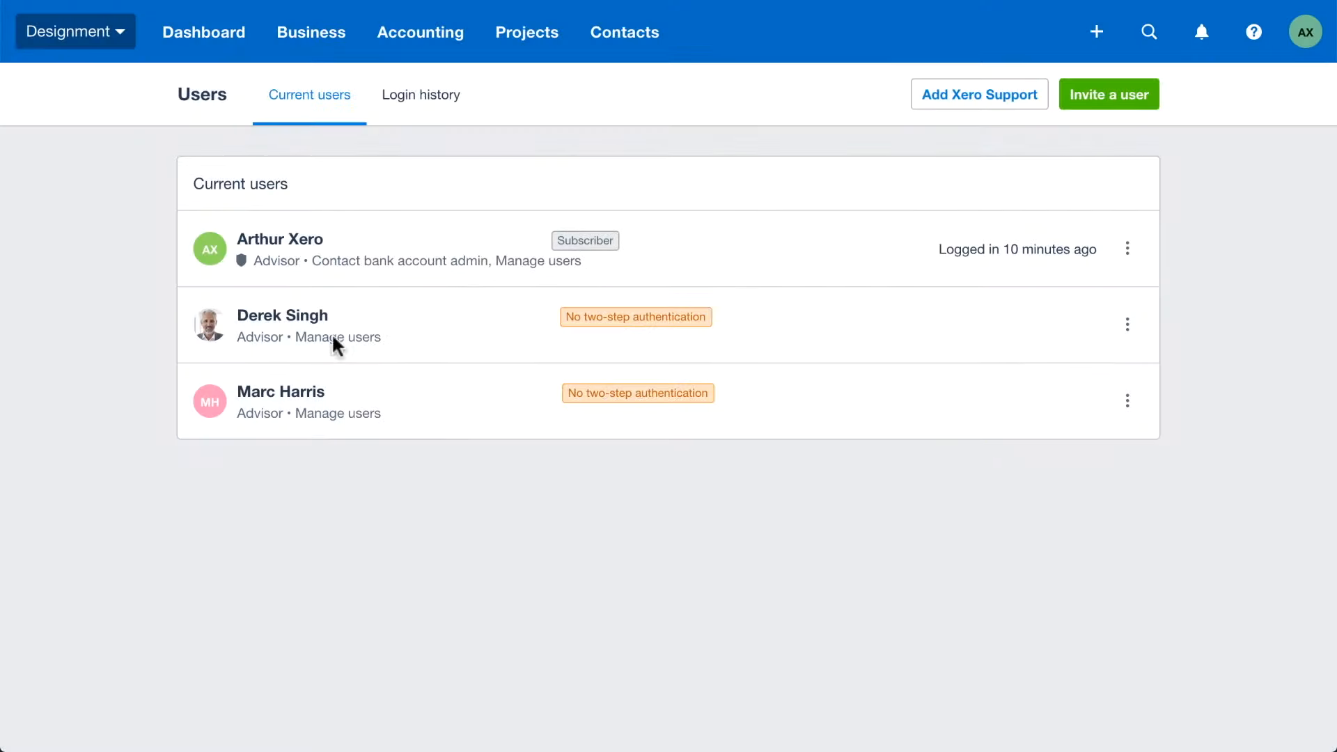
pyautogui.click(307, 317)
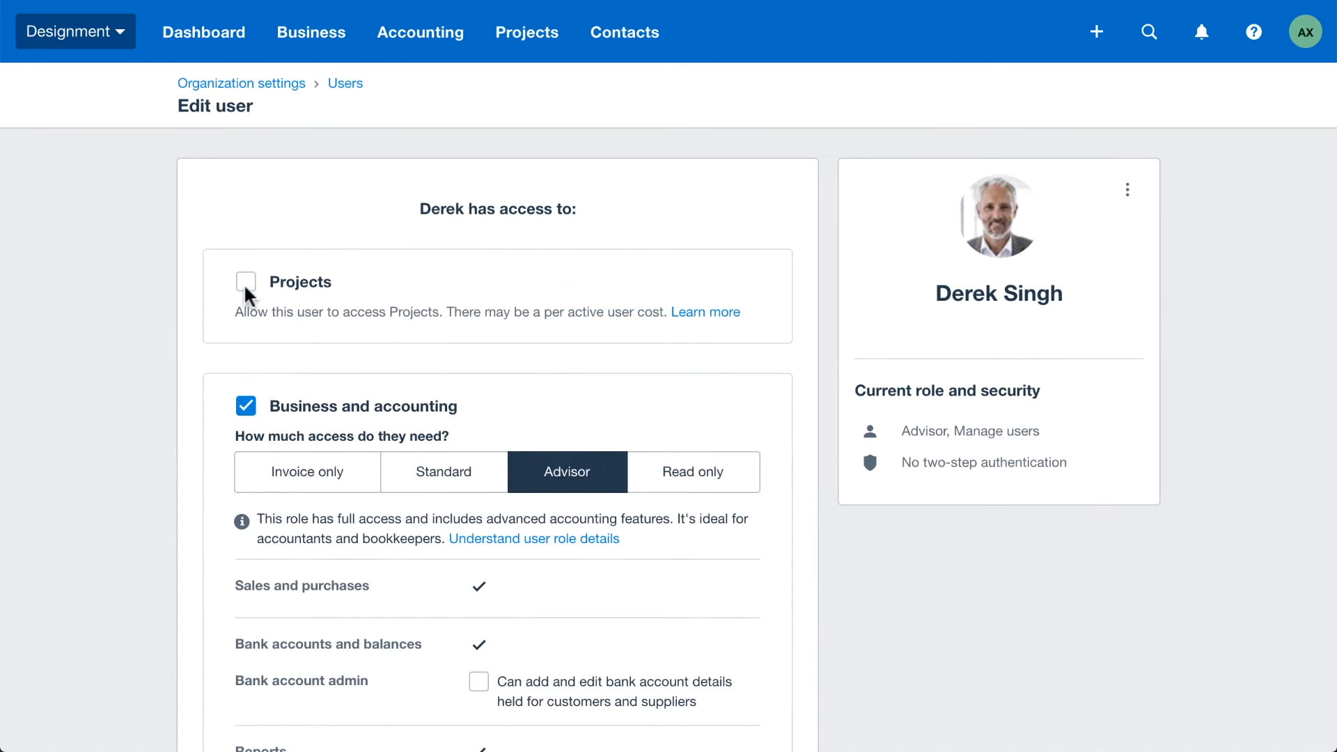
pyautogui.click(246, 285)
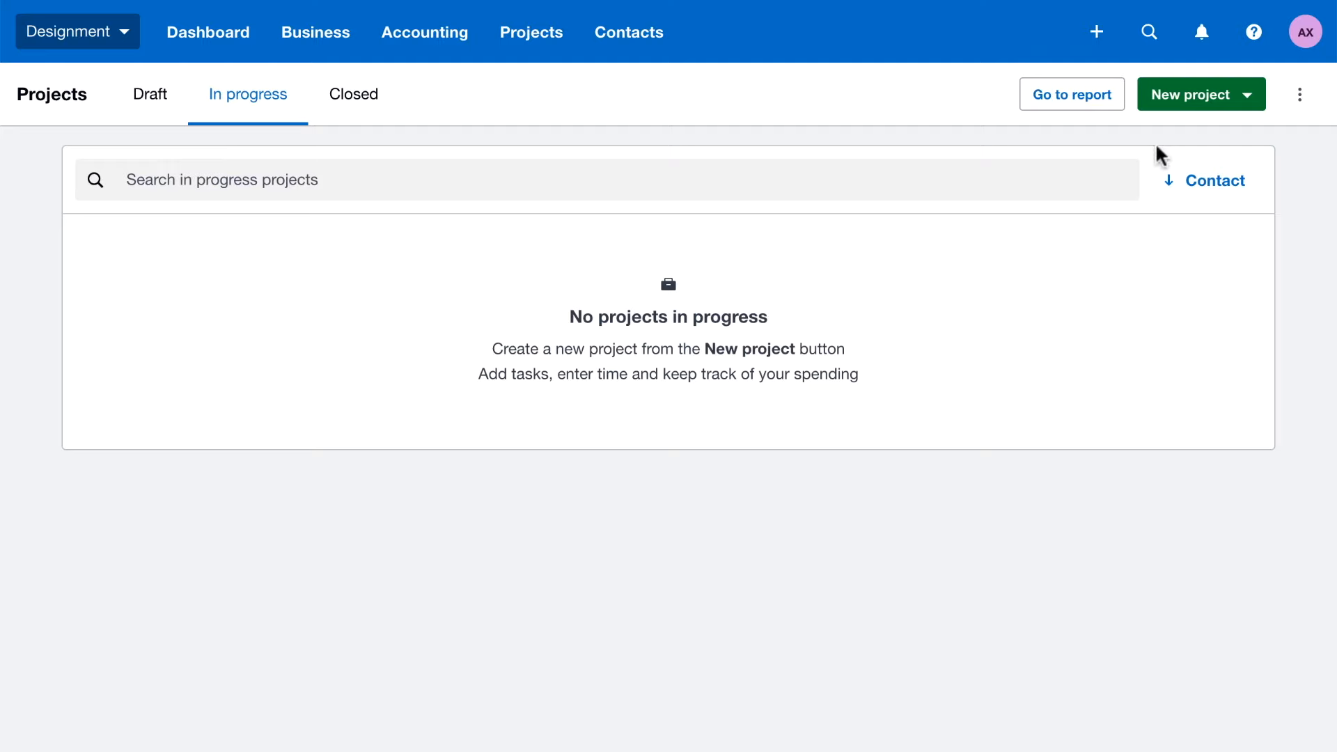
# Open the Projects settings
pyautogui.click(1300, 96)
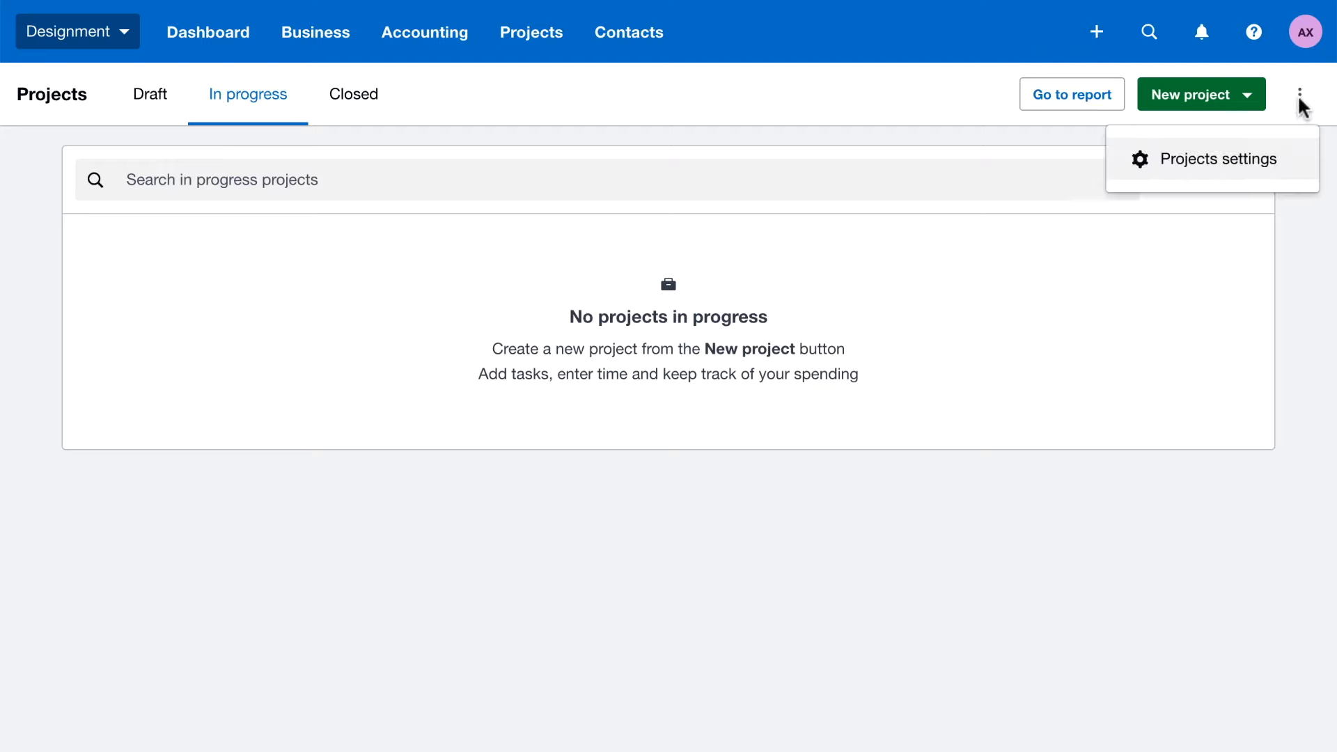
pyautogui.click(1208, 158)
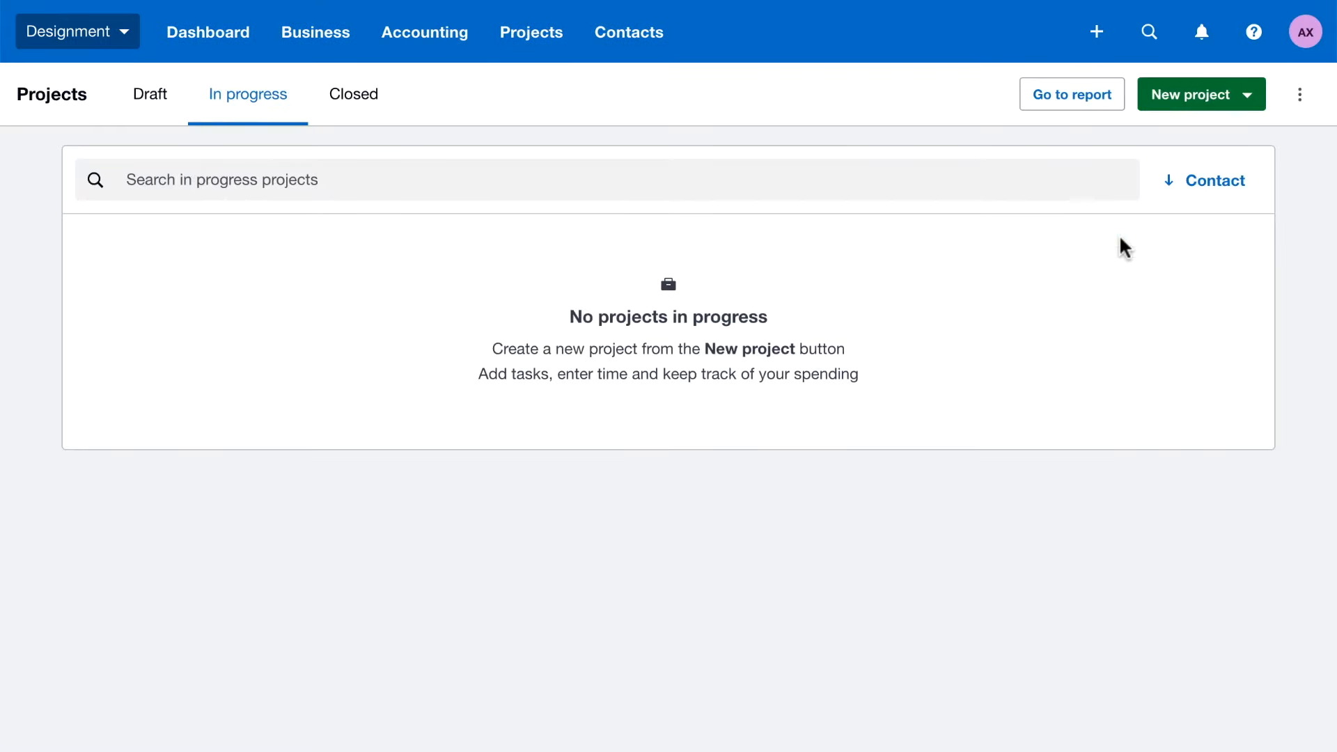
# Create a draft project named Website Design for the new contact, due 31 Aug 2020, with its estimate calculated from tasks and estimated expenses
pyautogui.click(1245, 102)
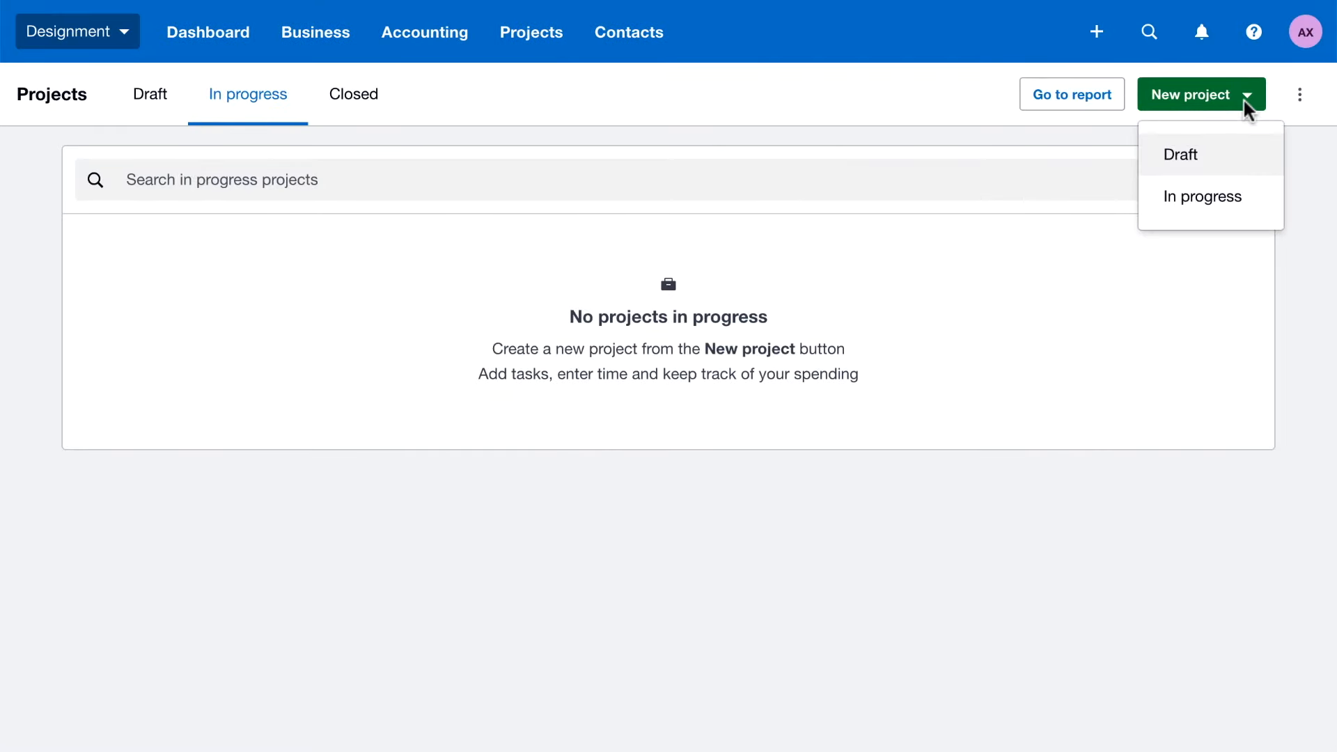
pyautogui.click(1201, 153)
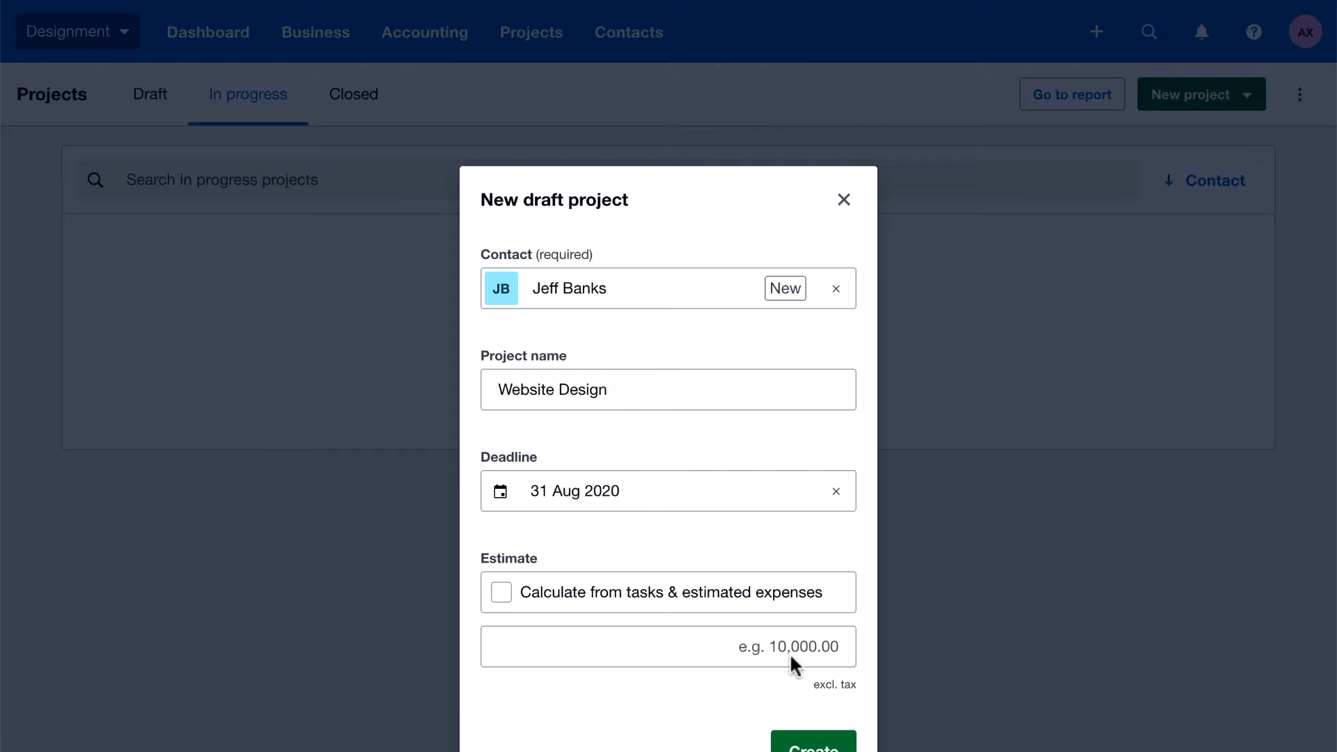
pyautogui.click(501, 592)
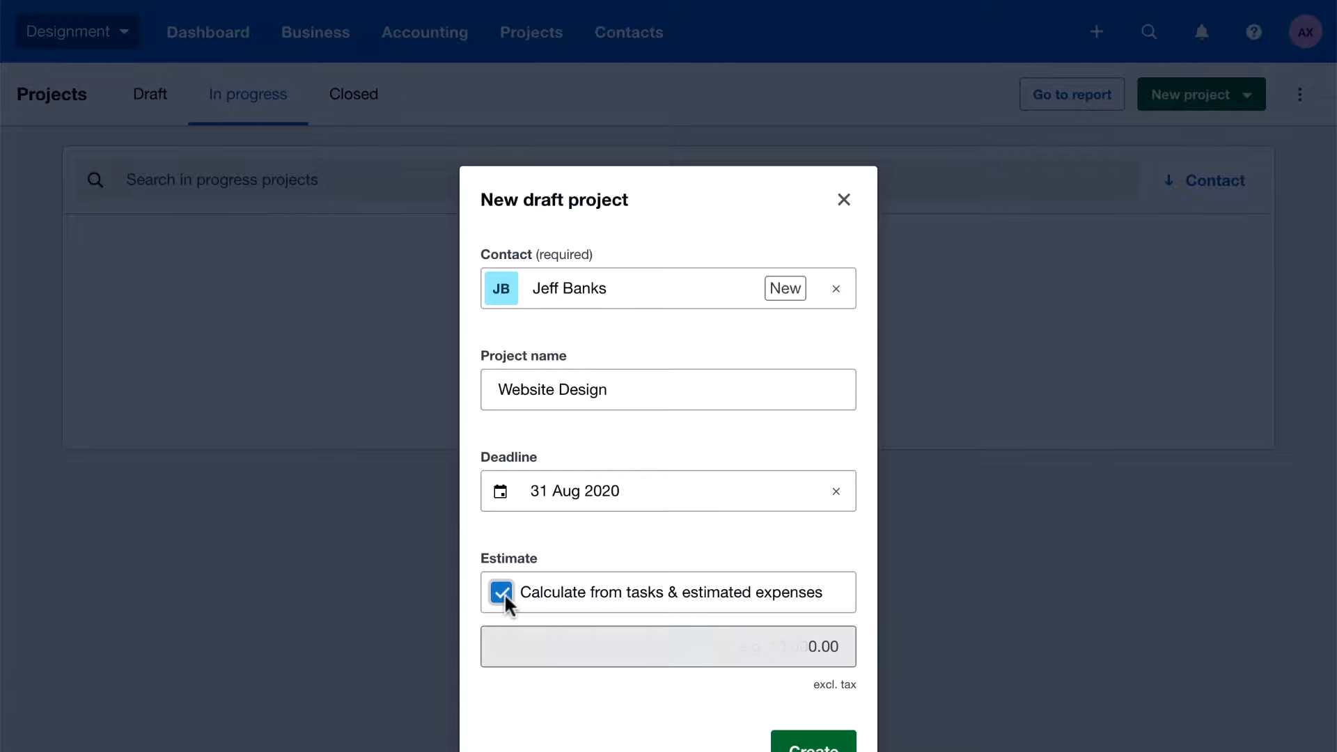
pyautogui.scroll(-1, 505, 592)
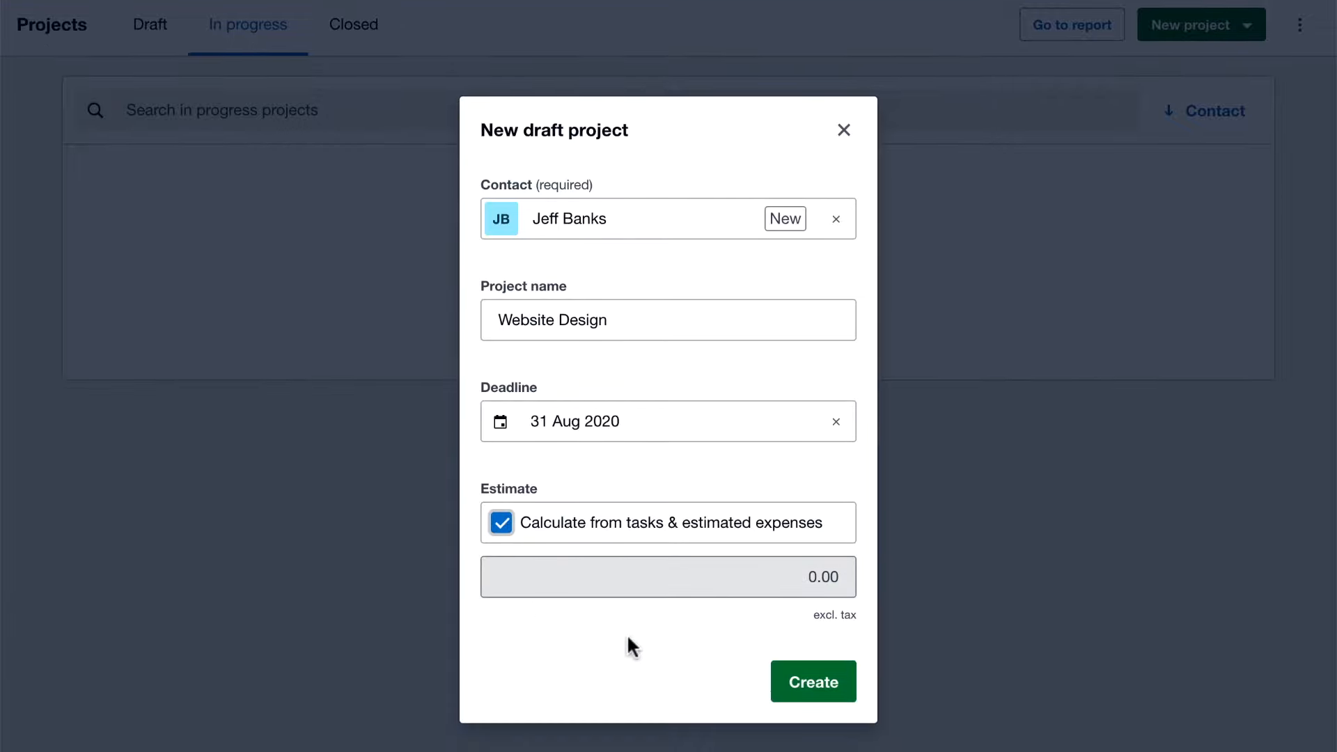
pyautogui.click(796, 690)
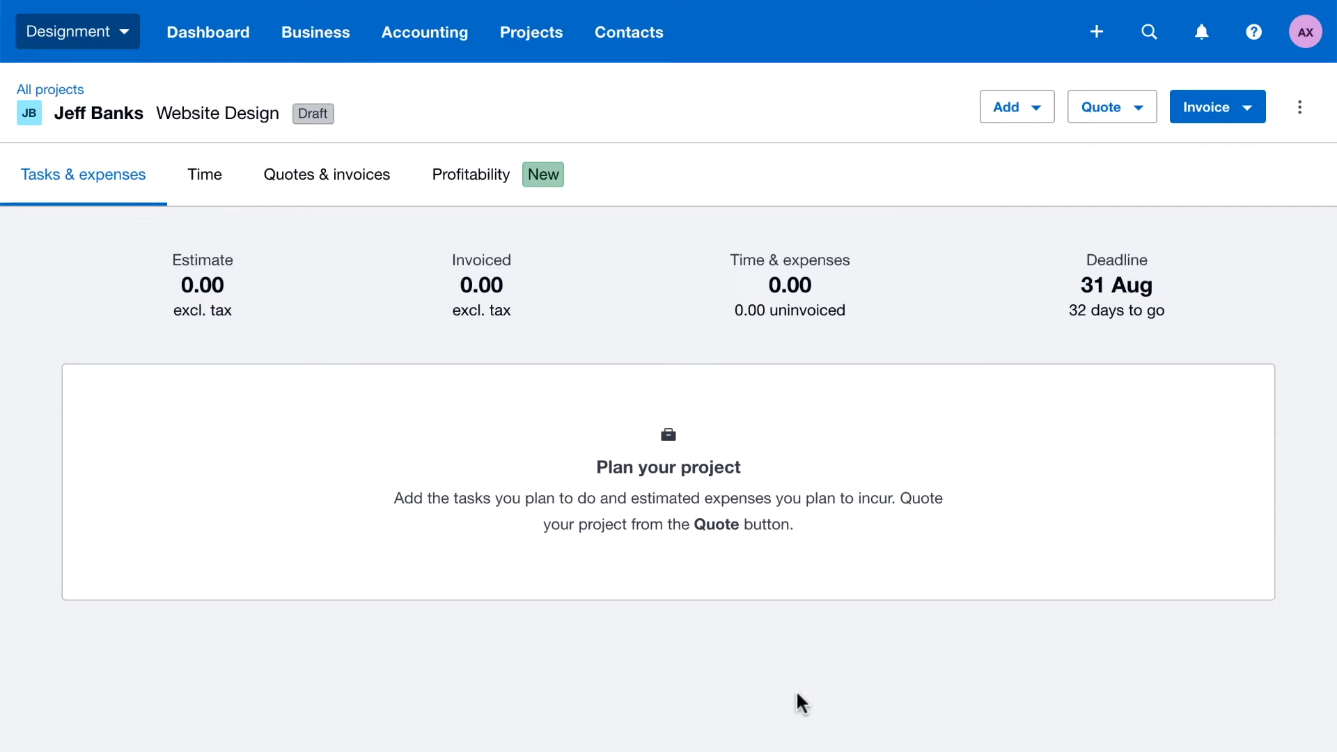
# Add the Task-01 Pre-sale meeting task to the project with 2:00 estimated hours at an hourly rate of 110.00
pyautogui.click(1024, 112)
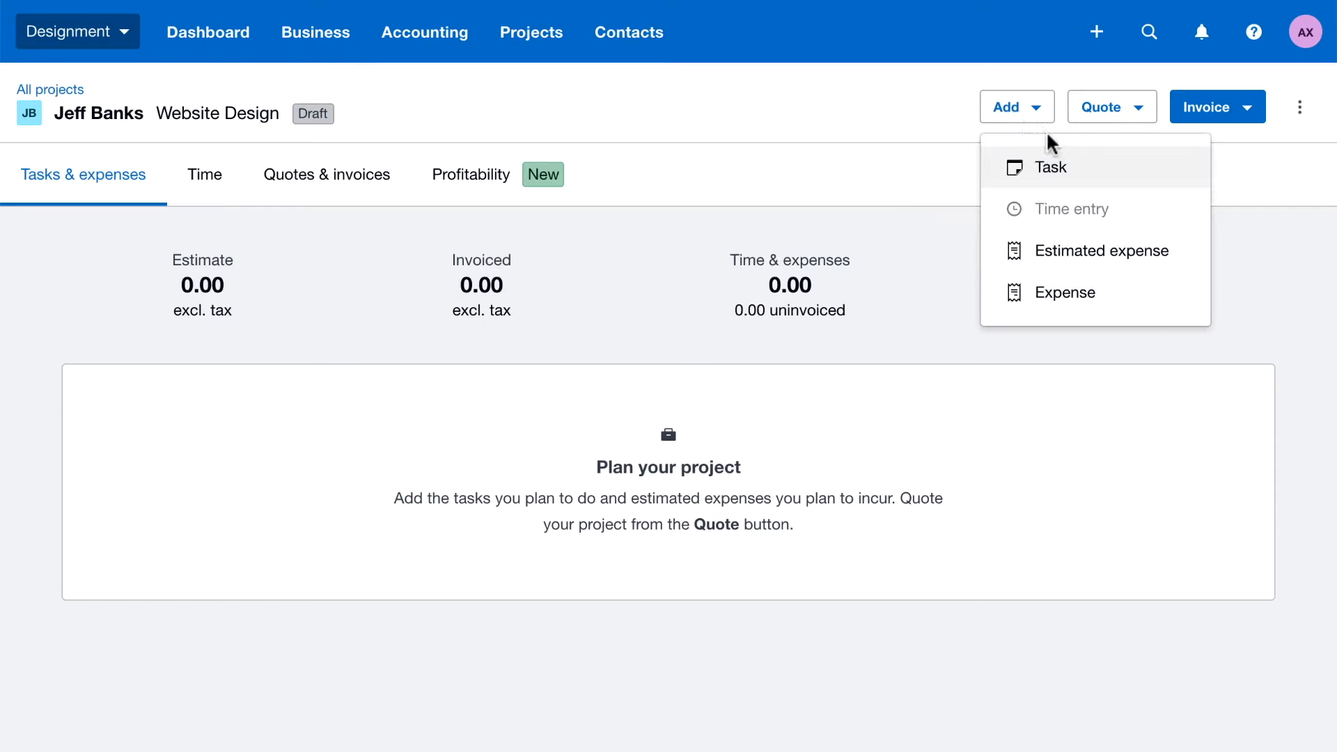
pyautogui.click(1084, 170)
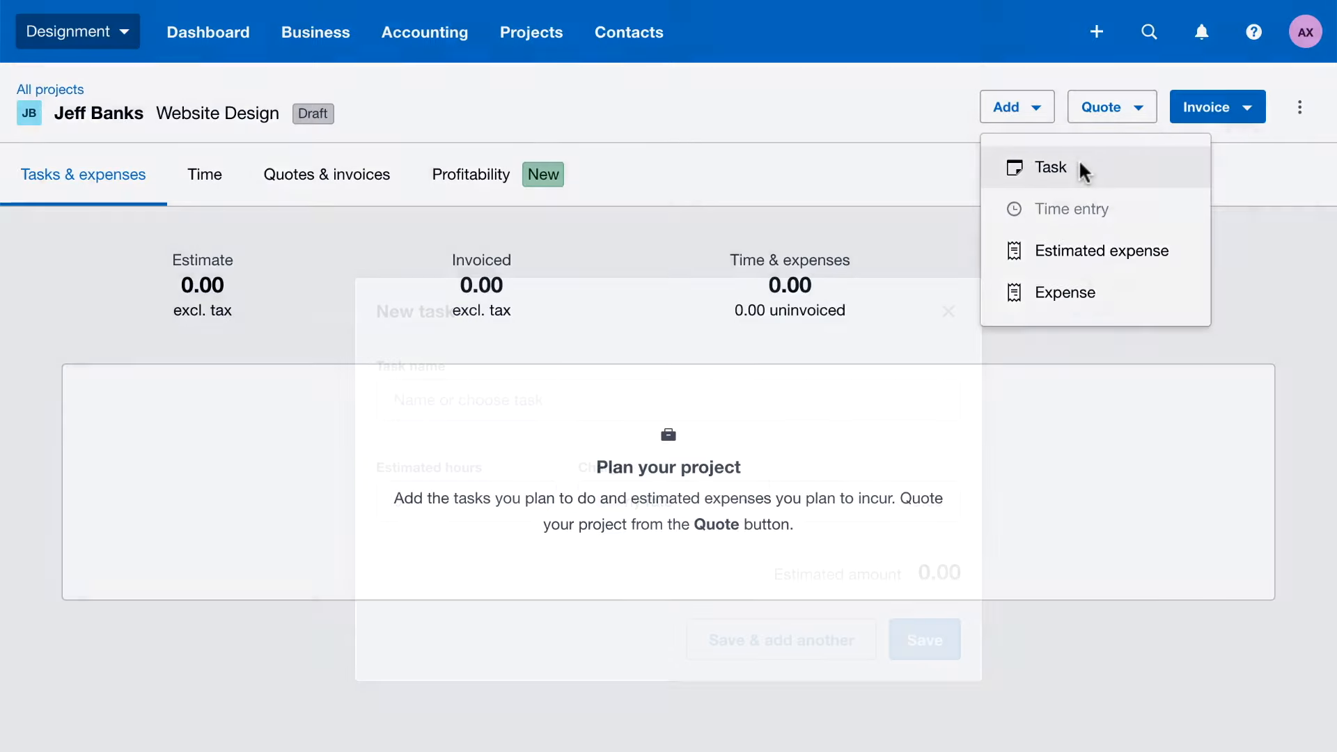
pyautogui.click(478, 403)
pyautogui.write('Task')
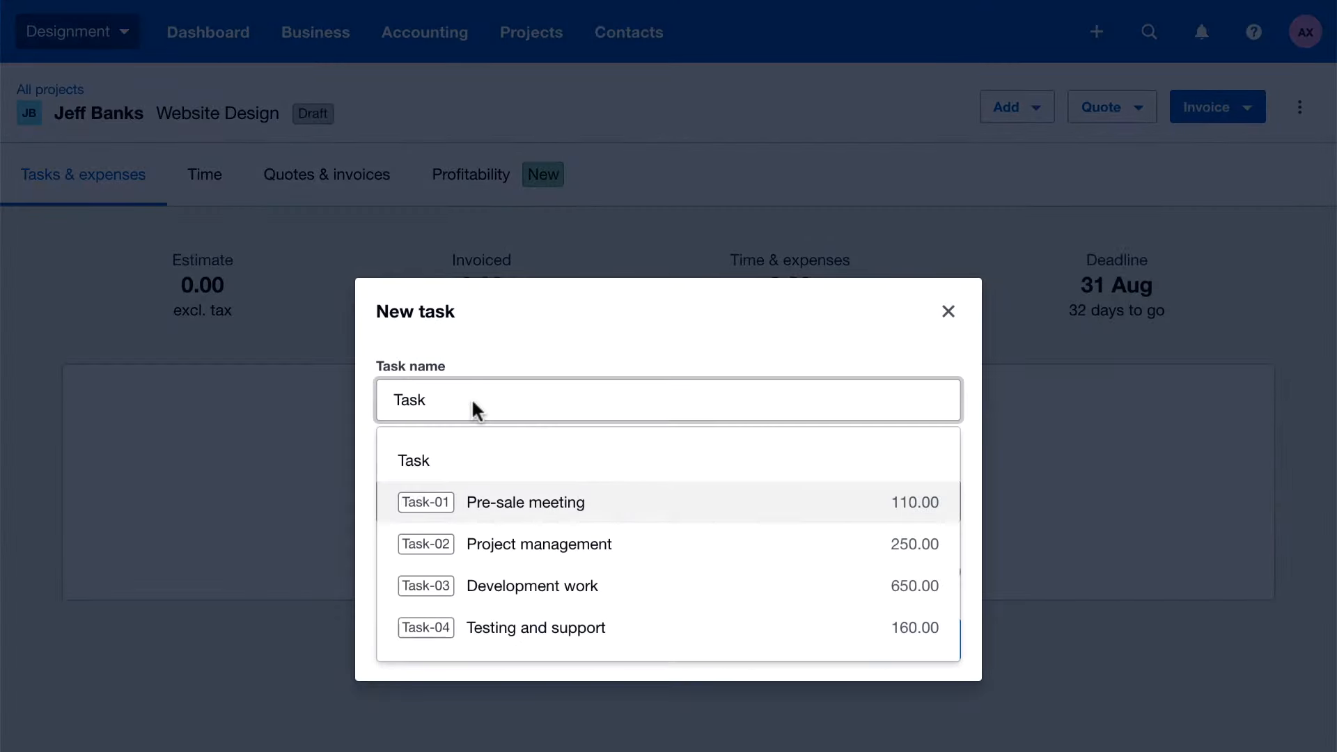
pyautogui.click(620, 511)
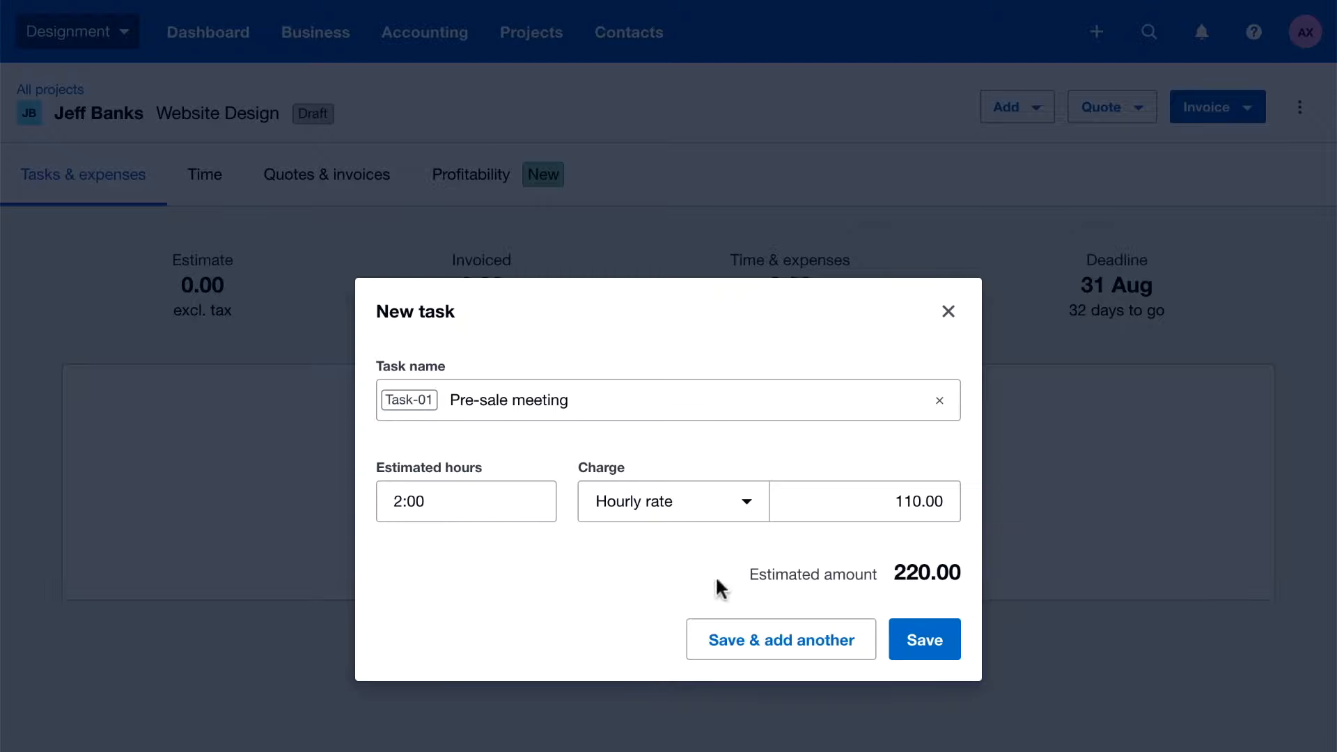
pyautogui.click(927, 639)
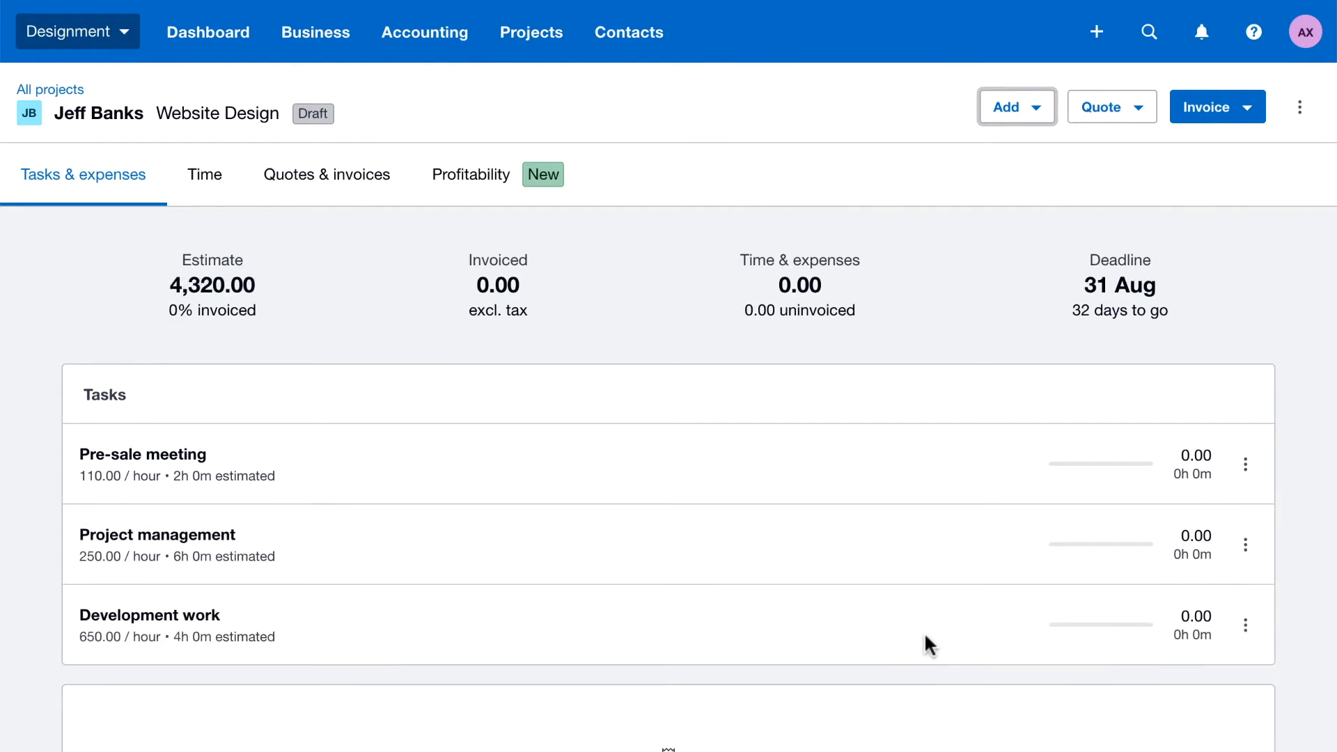
# Add an estimated expense for the Web-01 Photoshoot item with quantity 1, unit cost 400.00 and a 25% markup
pyautogui.click(1025, 118)
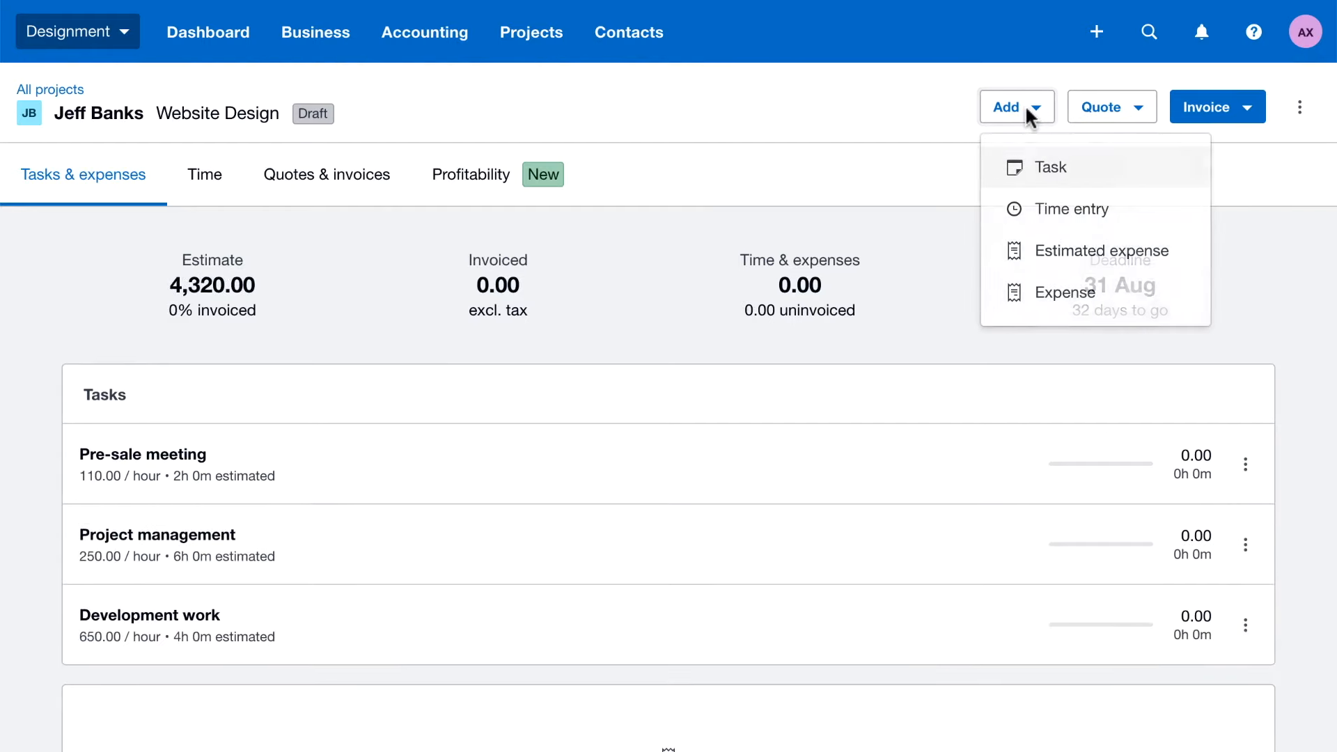
pyautogui.click(1047, 251)
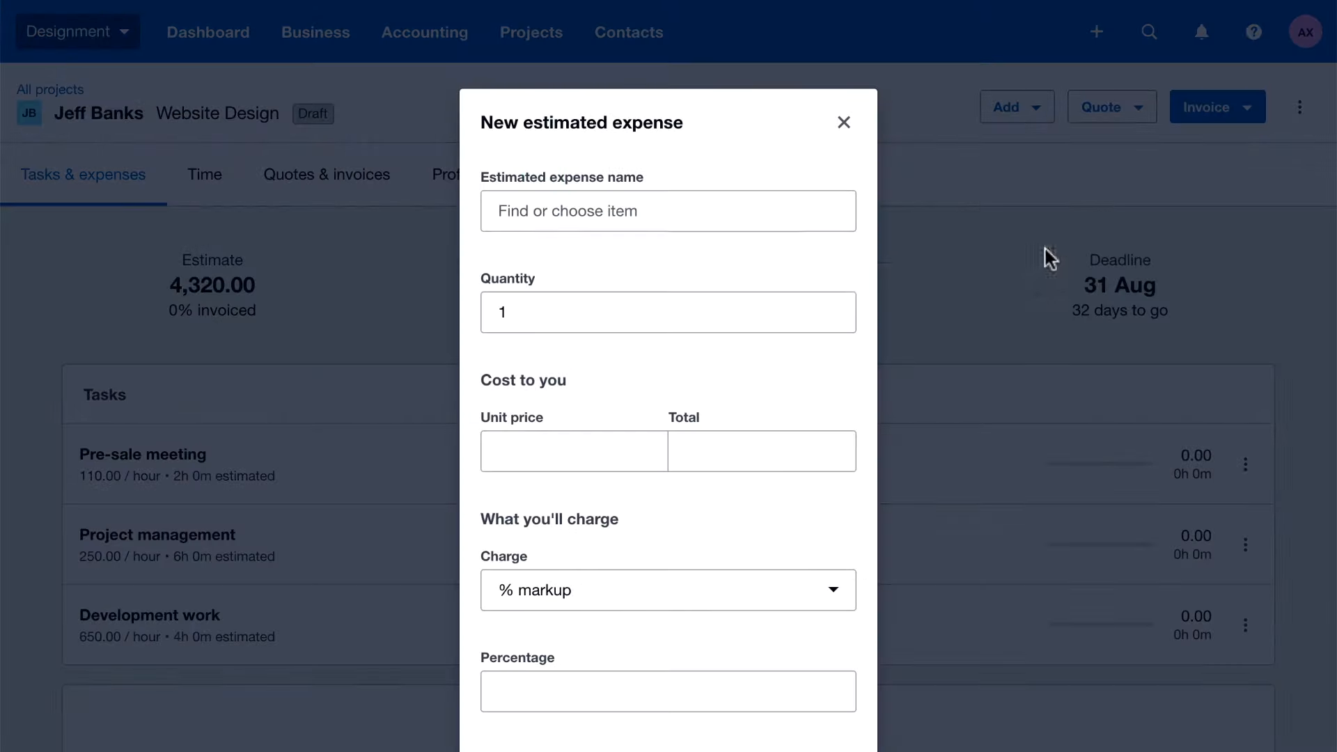
pyautogui.click(544, 215)
pyautogui.write('We')
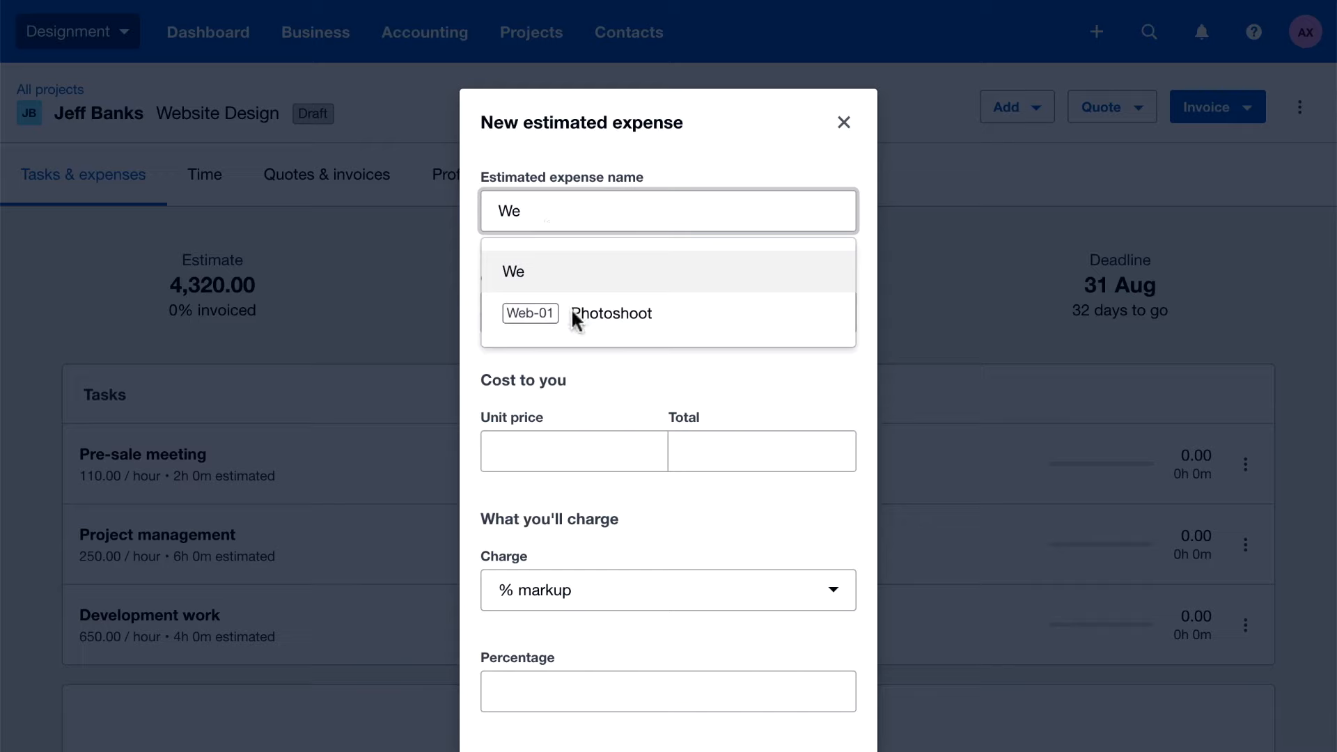
pyautogui.click(571, 313)
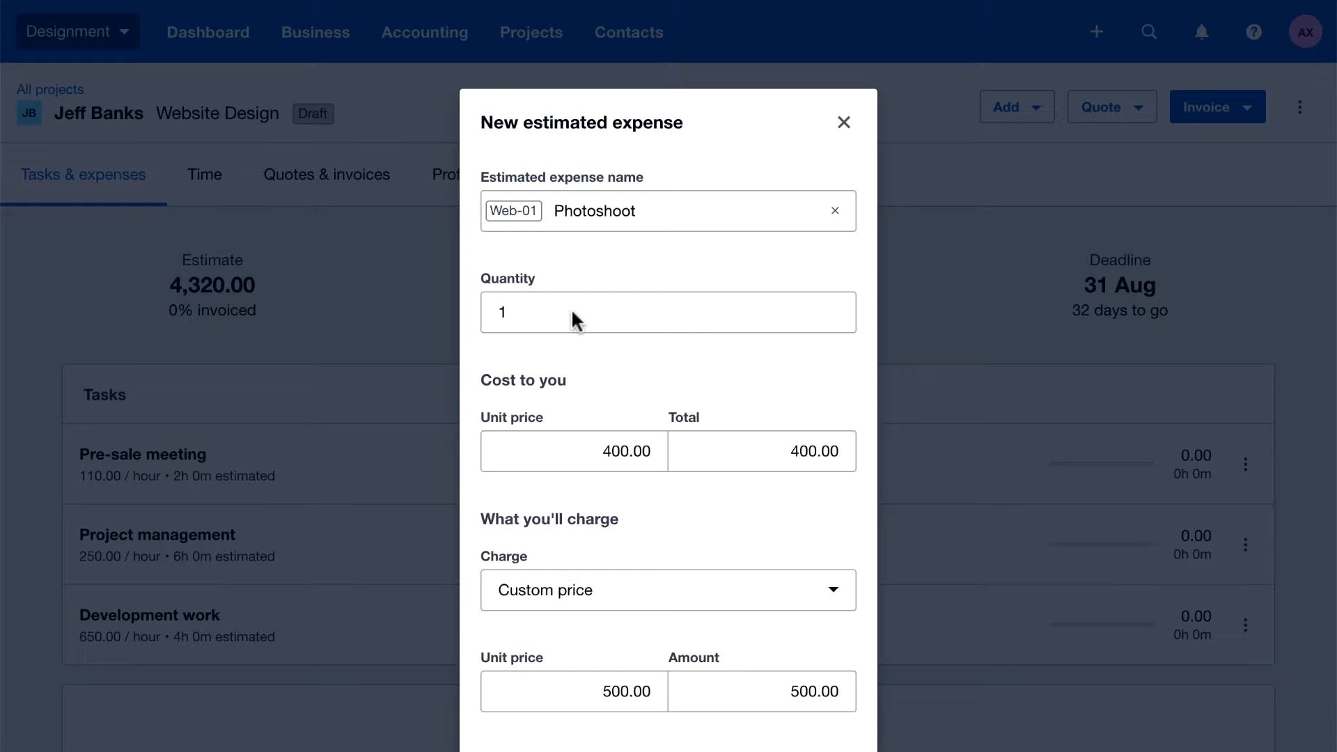
pyautogui.scroll(-3, 571, 308)
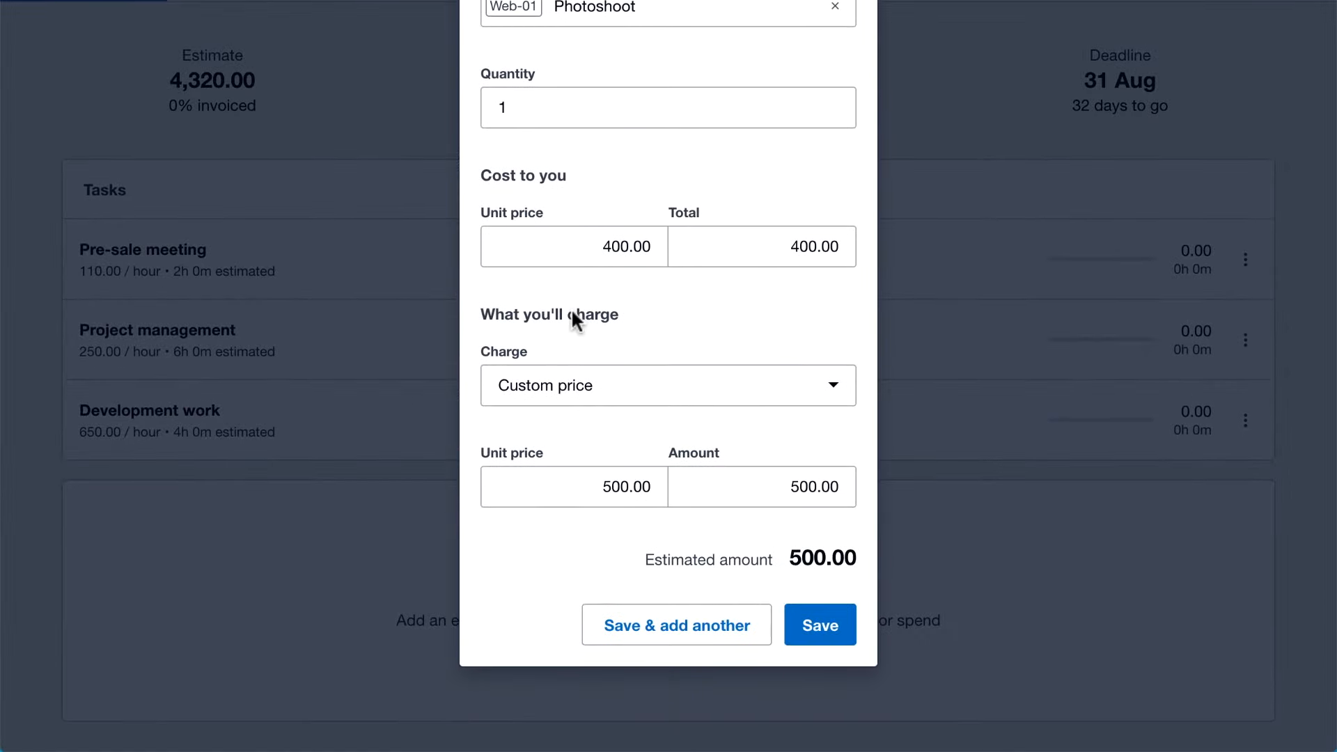
pyautogui.click(605, 390)
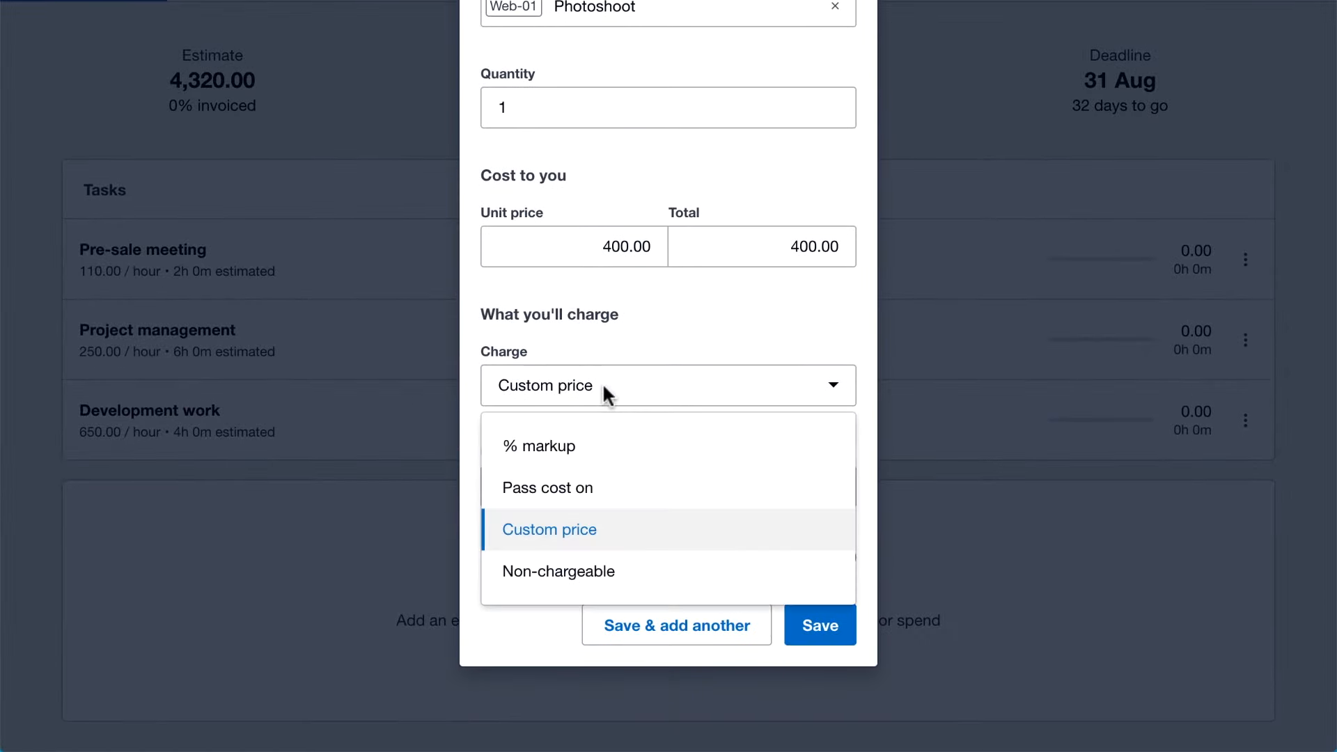
pyautogui.click(523, 452)
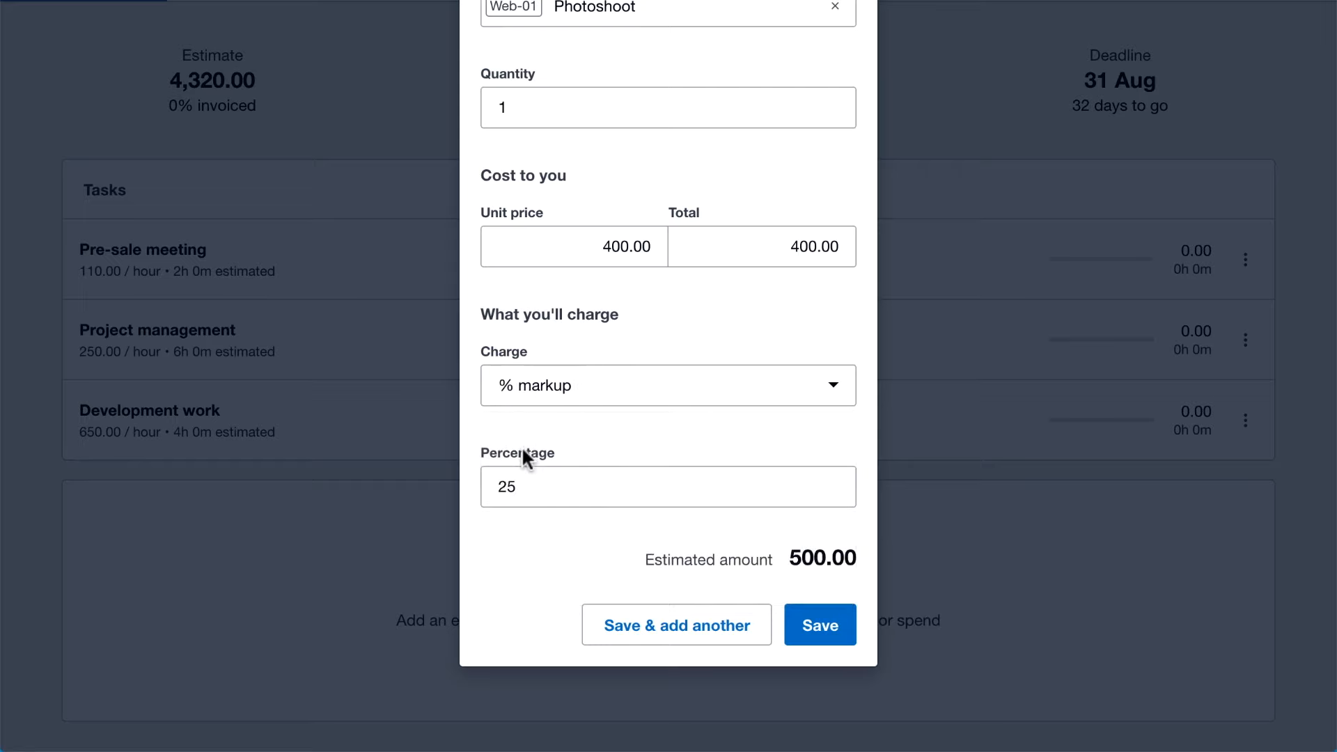
pyautogui.click(820, 626)
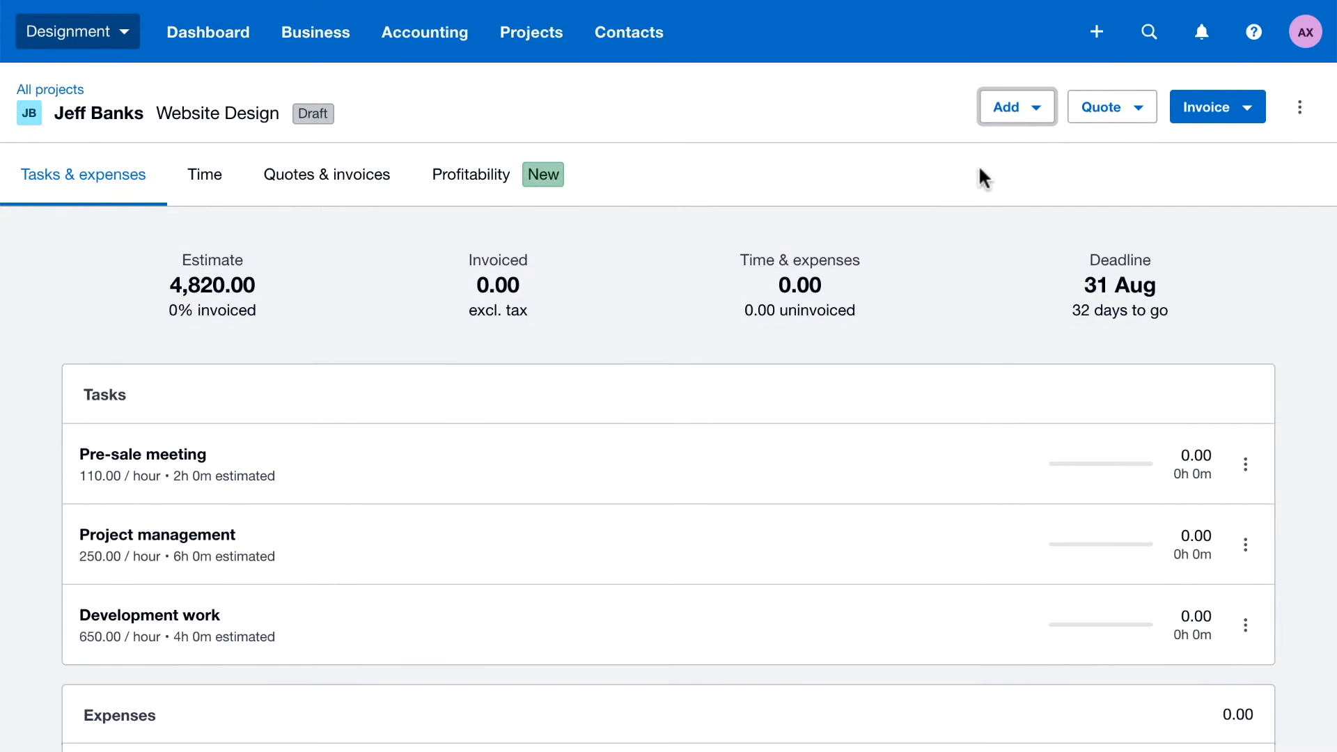
# Create a draft quote from tasks and estimated expenses, showing individual tasks and combined expenses, titled with the project name, and open it
pyautogui.click(1093, 118)
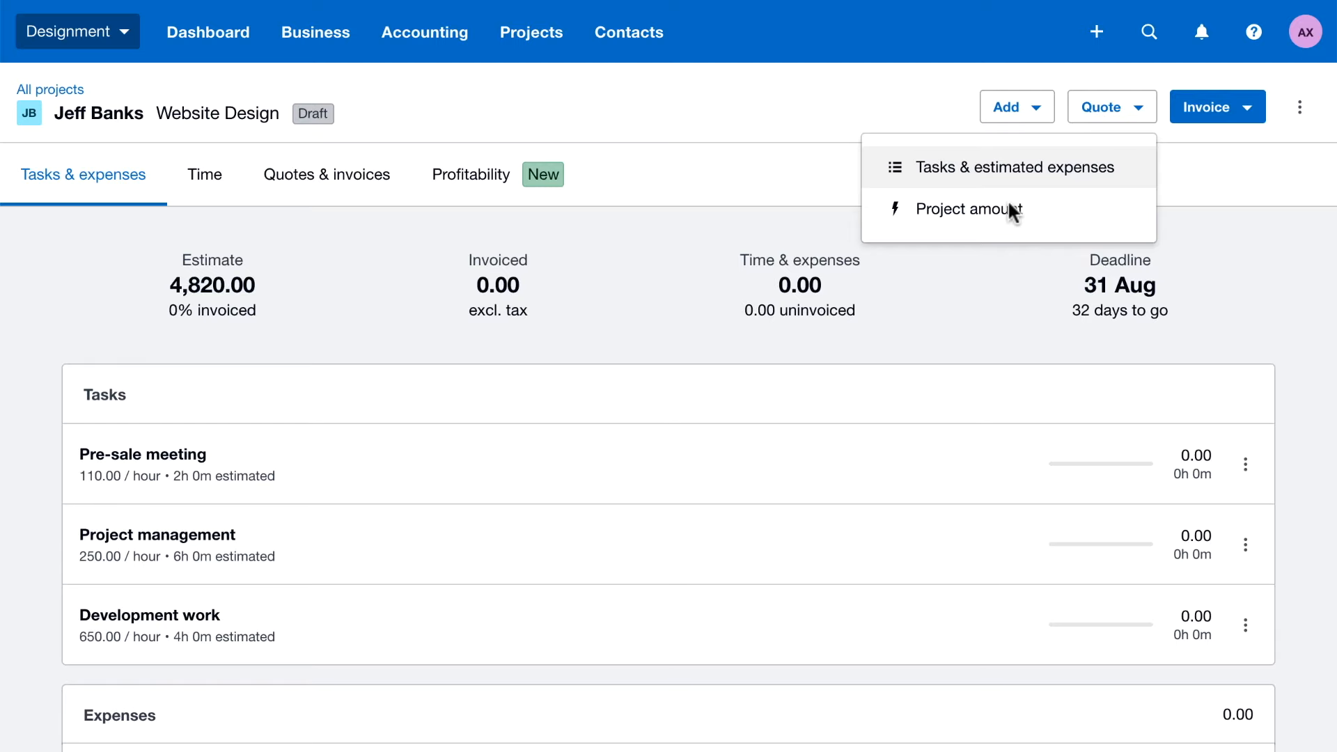
pyautogui.click(1012, 170)
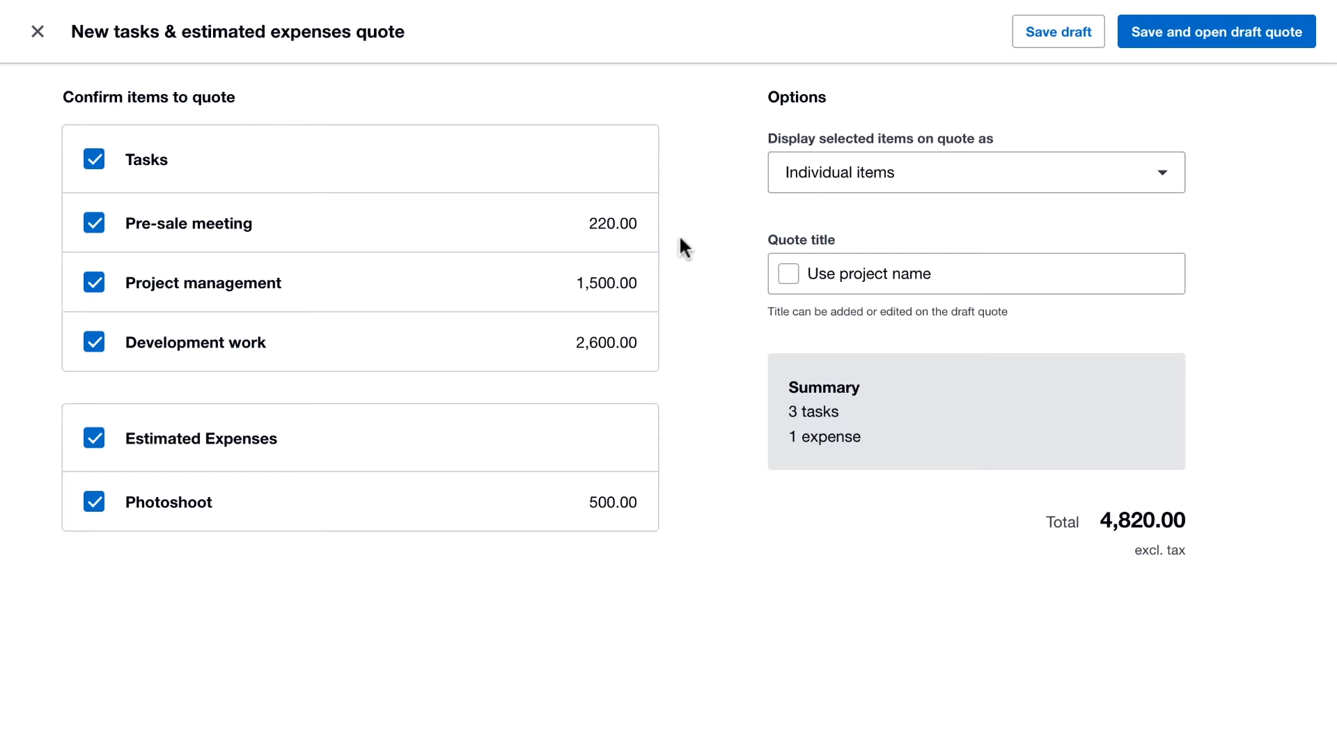
pyautogui.click(947, 172)
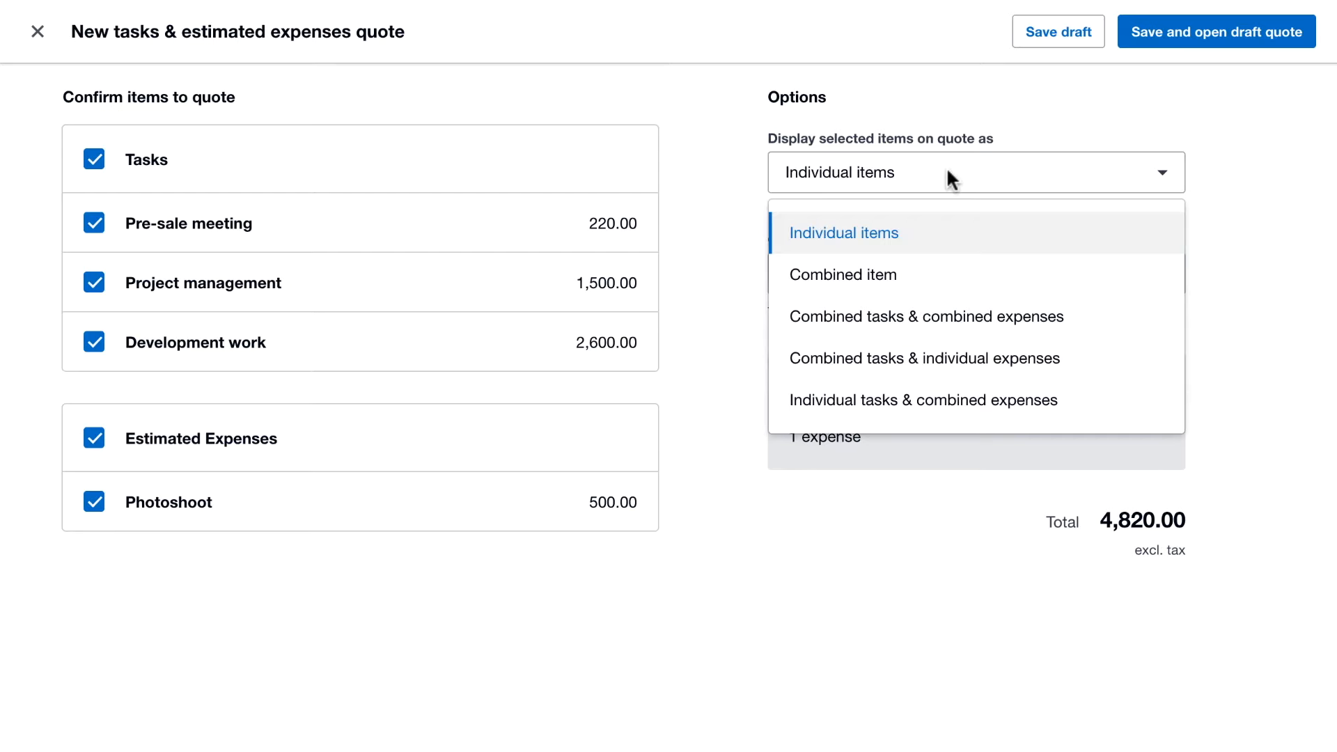
pyautogui.click(942, 401)
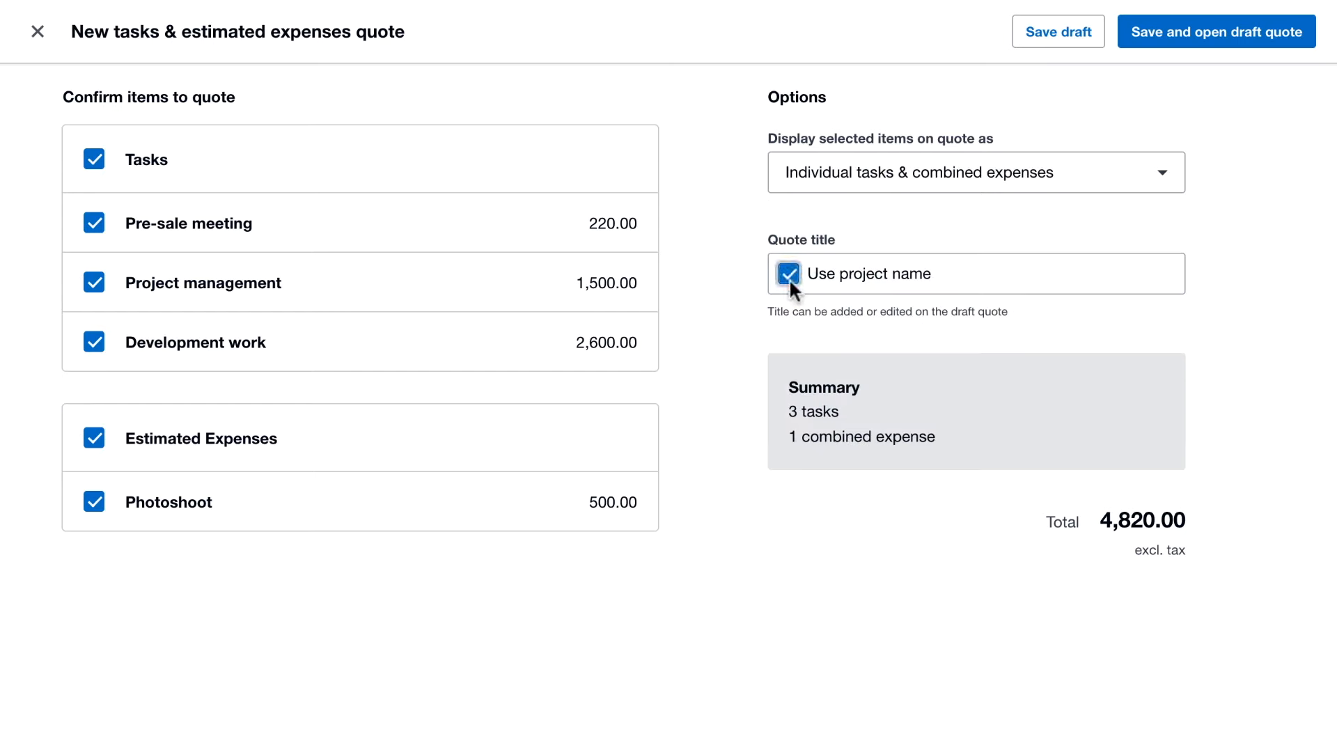
pyautogui.click(1225, 35)
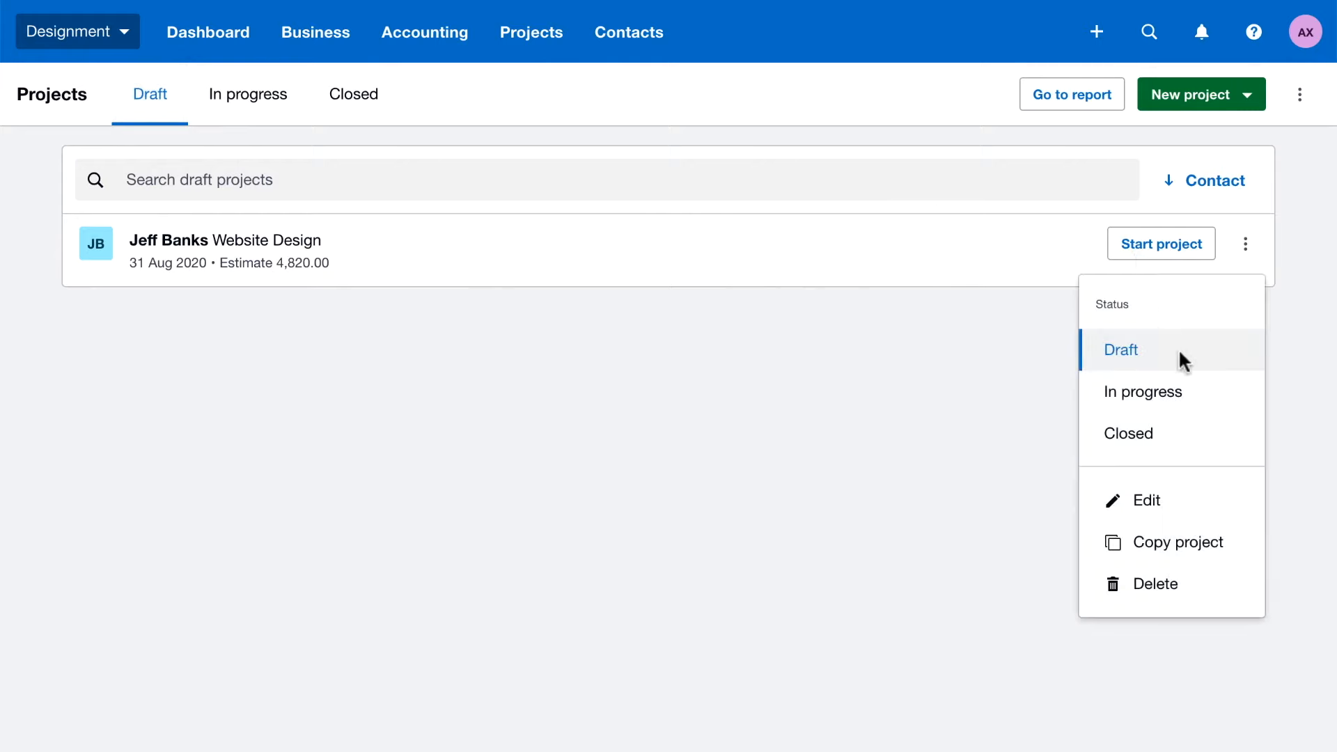
# Change the Website Design project's status from draft to In progress and open the project
pyautogui.click(1197, 391)
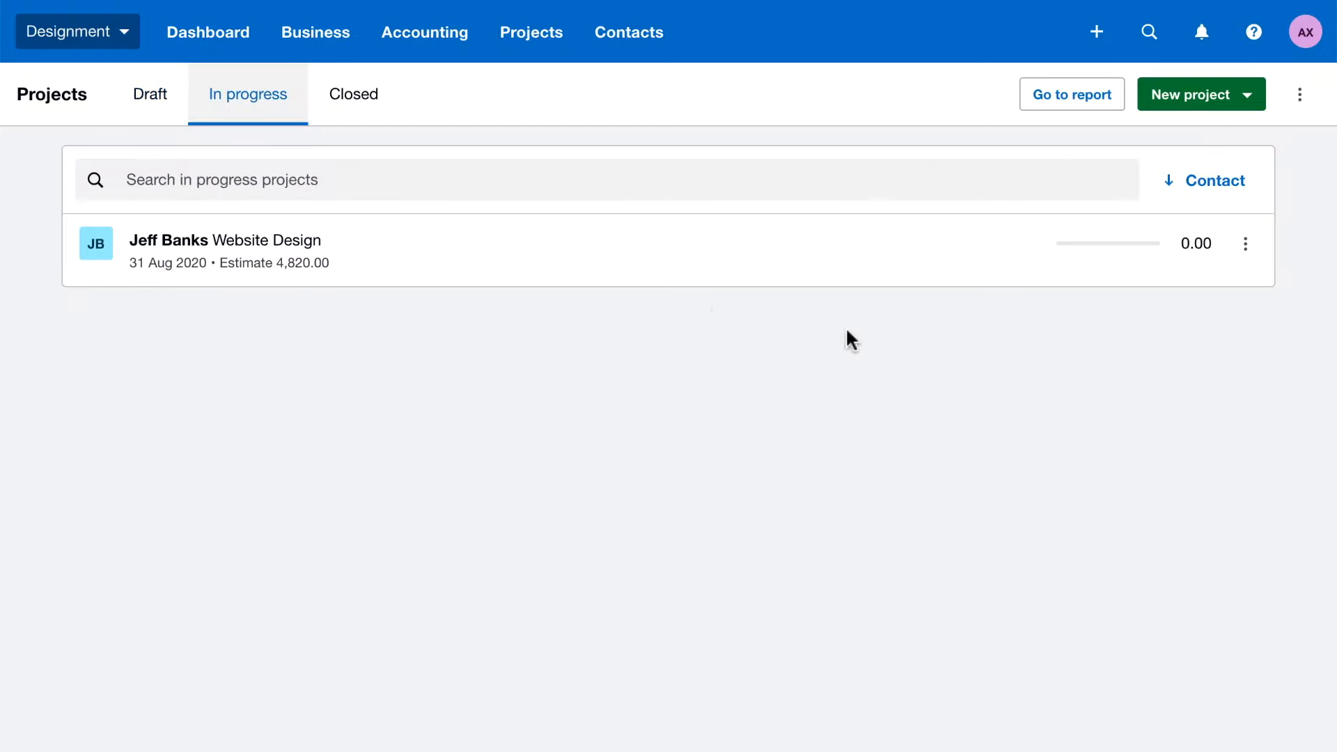
pyautogui.click(364, 249)
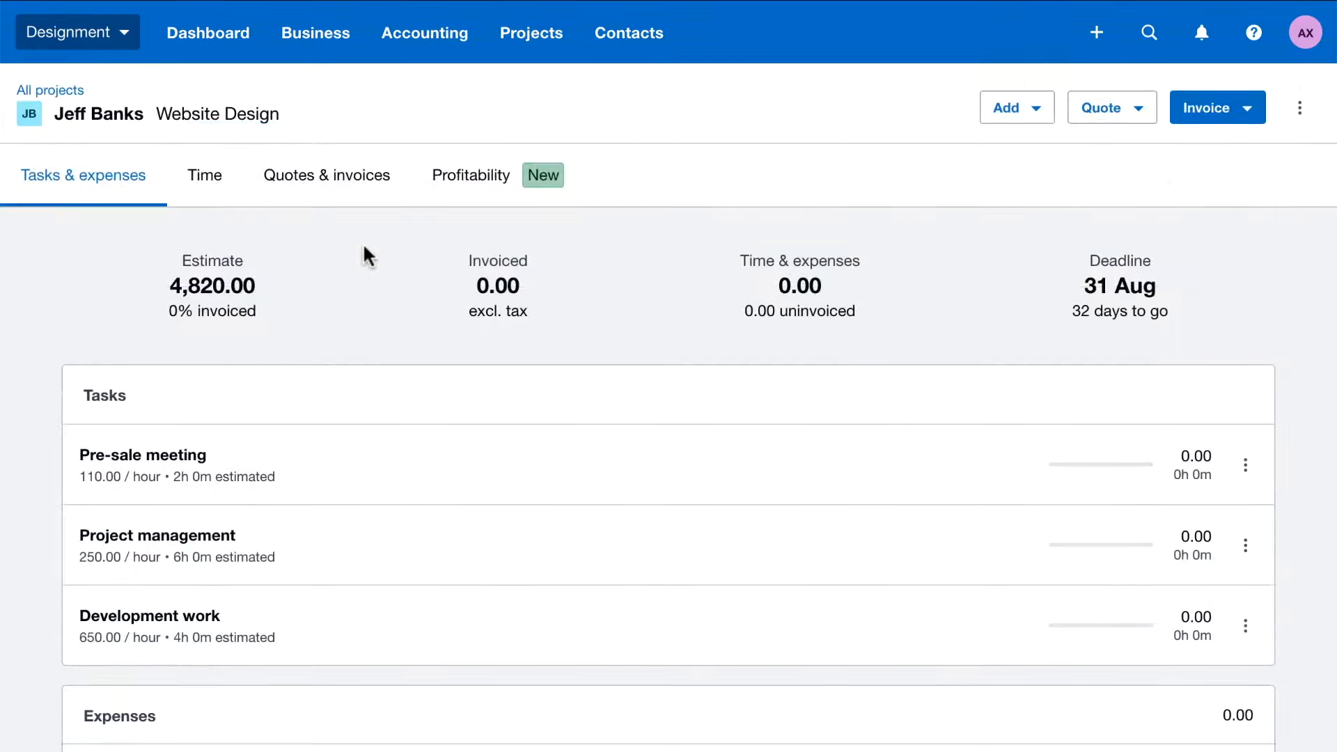
# Log time on the Pre-sale meeting task by start and end, from 8:00am to 9:00am on 30 Jul 2020
pyautogui.click(1246, 465)
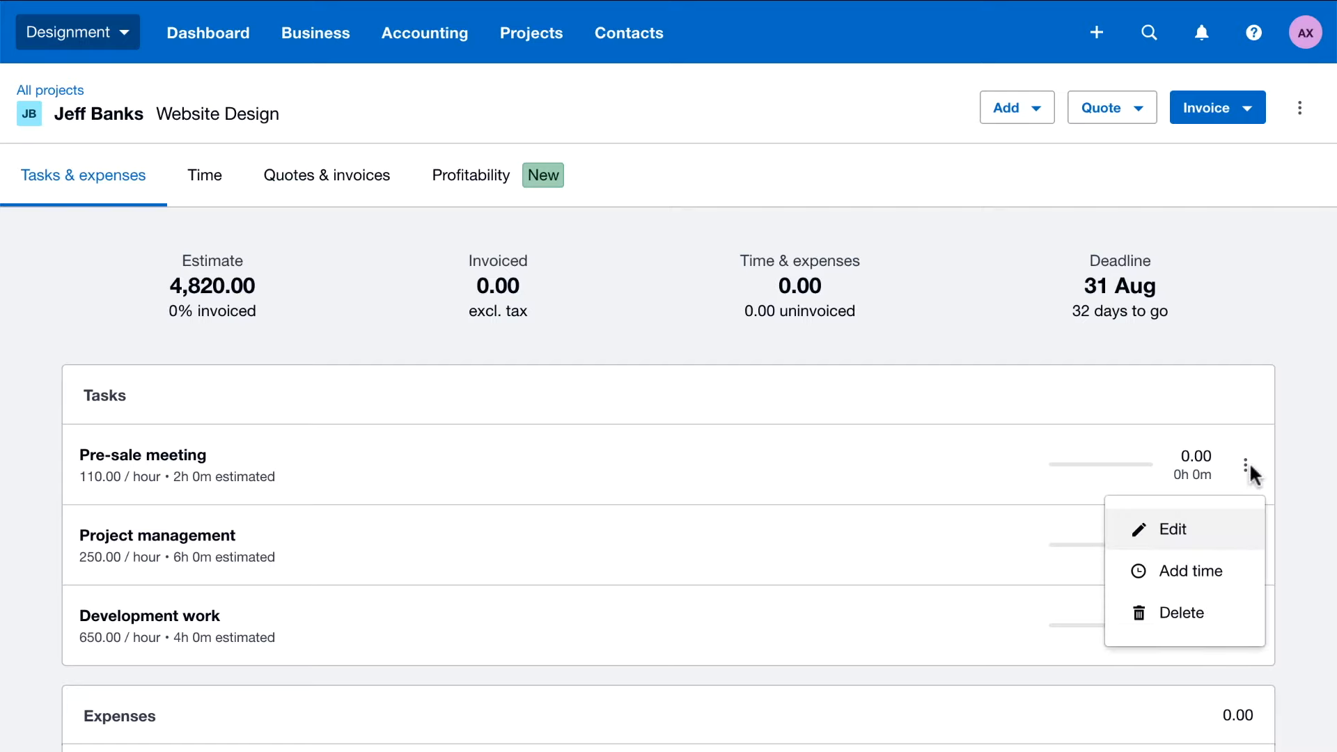
pyautogui.click(1205, 574)
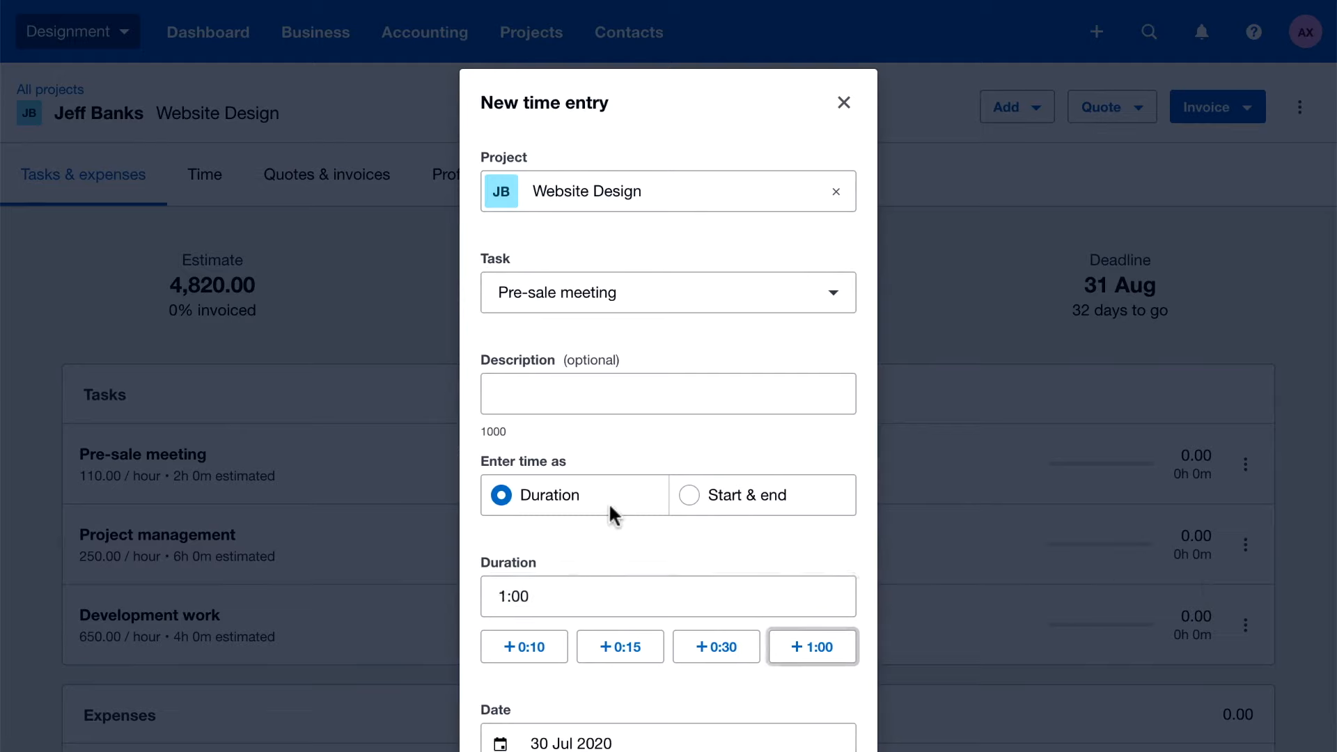
pyautogui.click(760, 507)
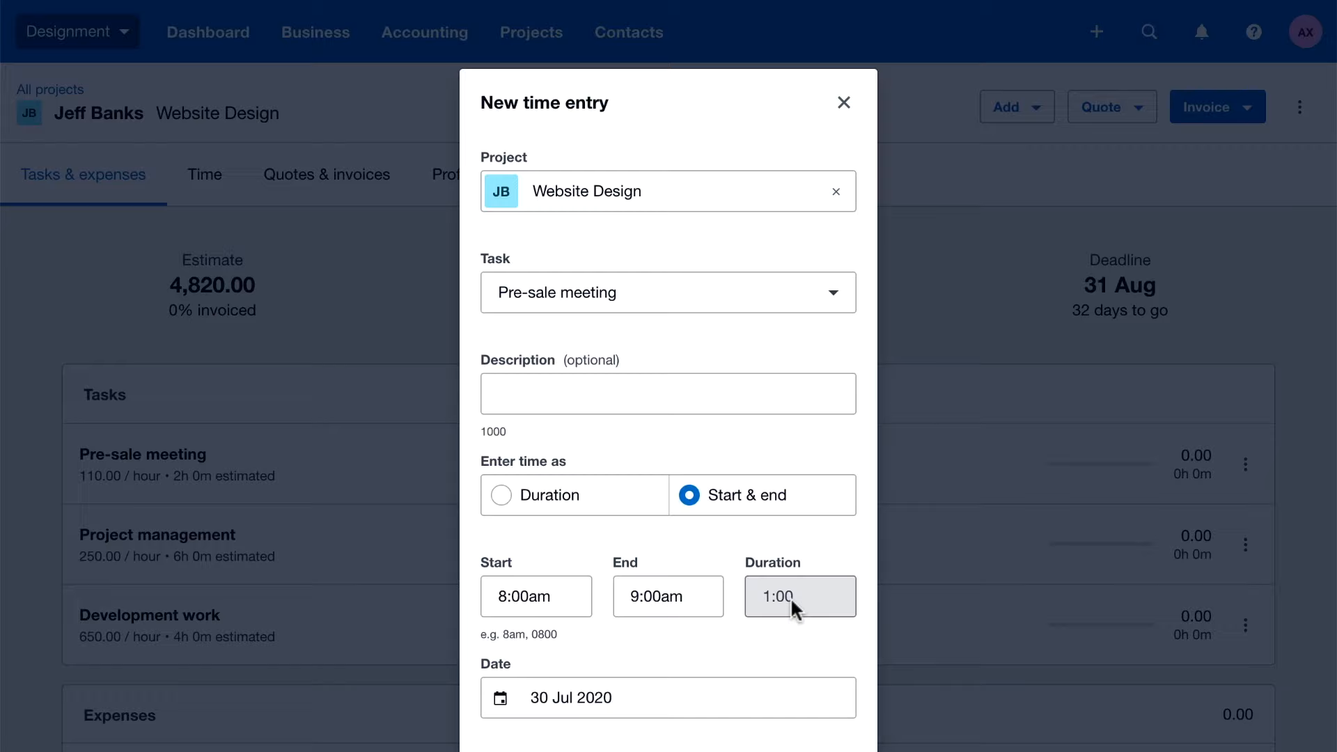
pyautogui.scroll(-3, 791, 596)
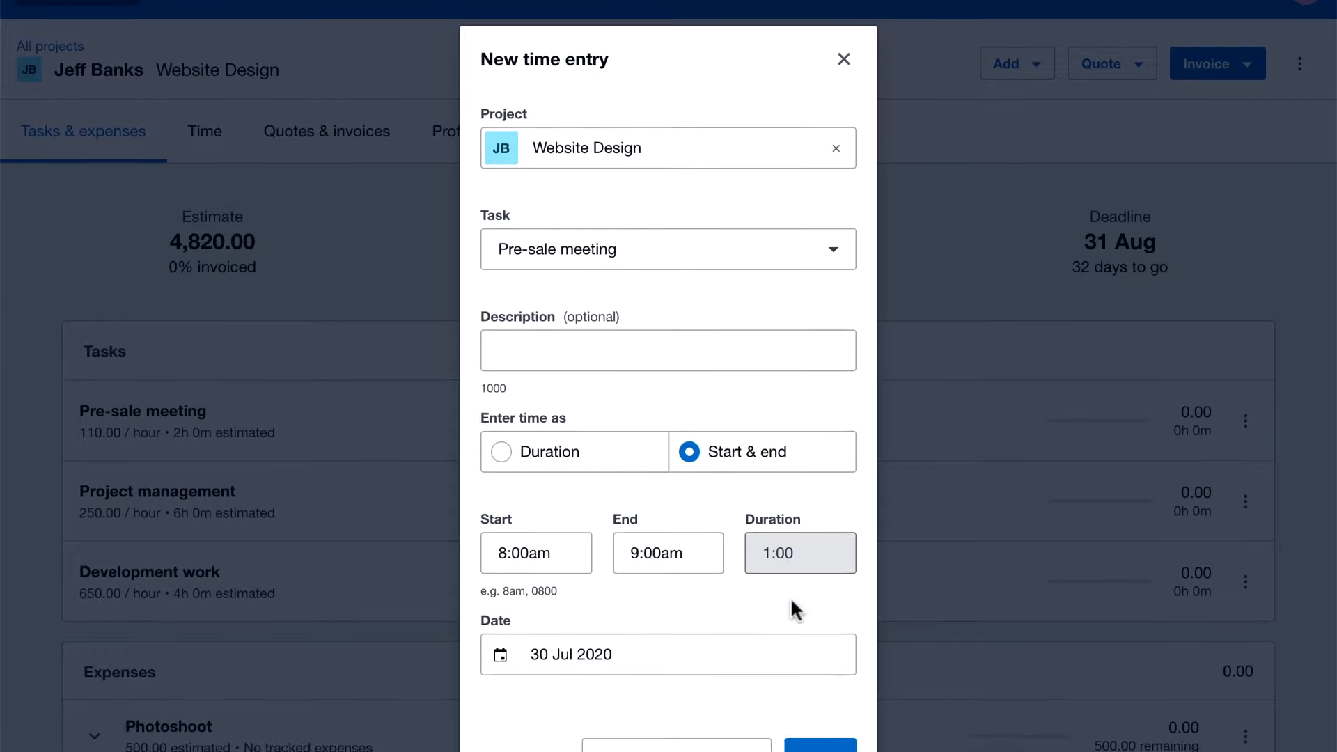
pyautogui.click(820, 649)
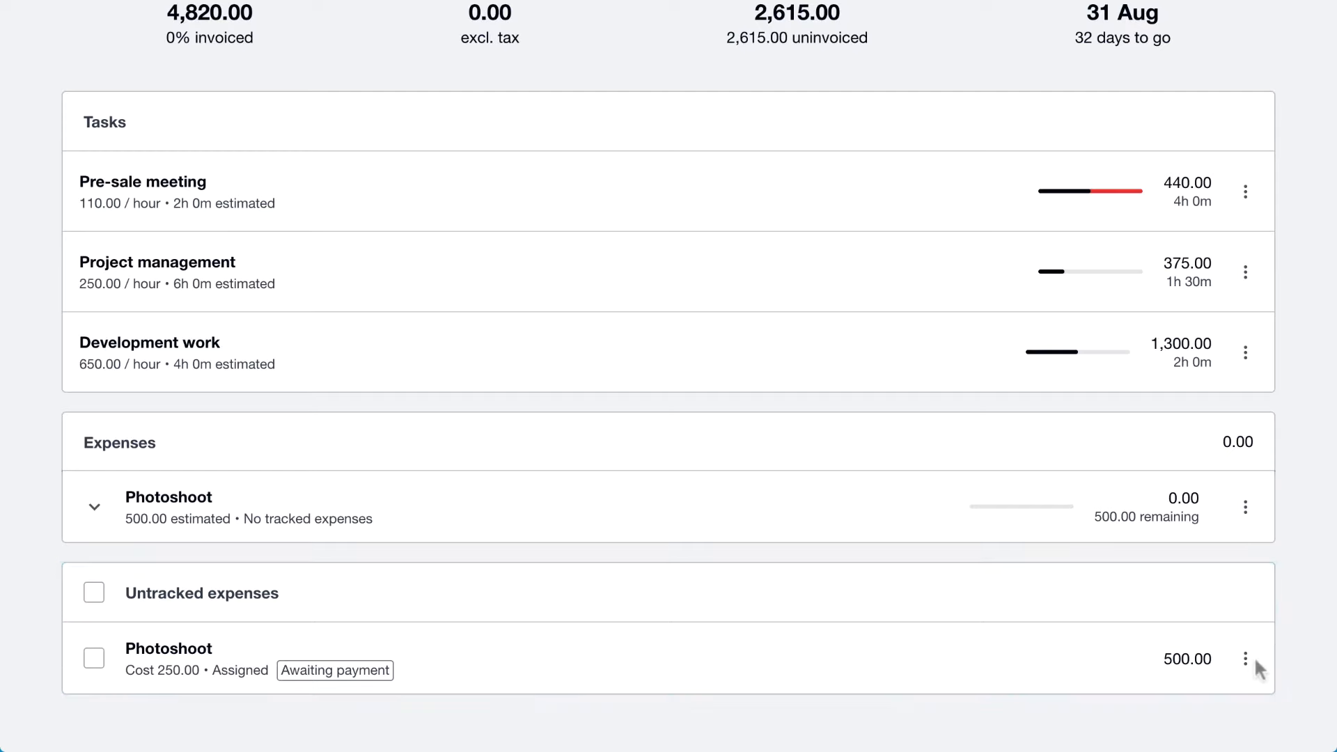
# Edit the untracked Photoshoot expense to track it to the Photoshoot estimate with a 25% markup
pyautogui.click(1254, 659)
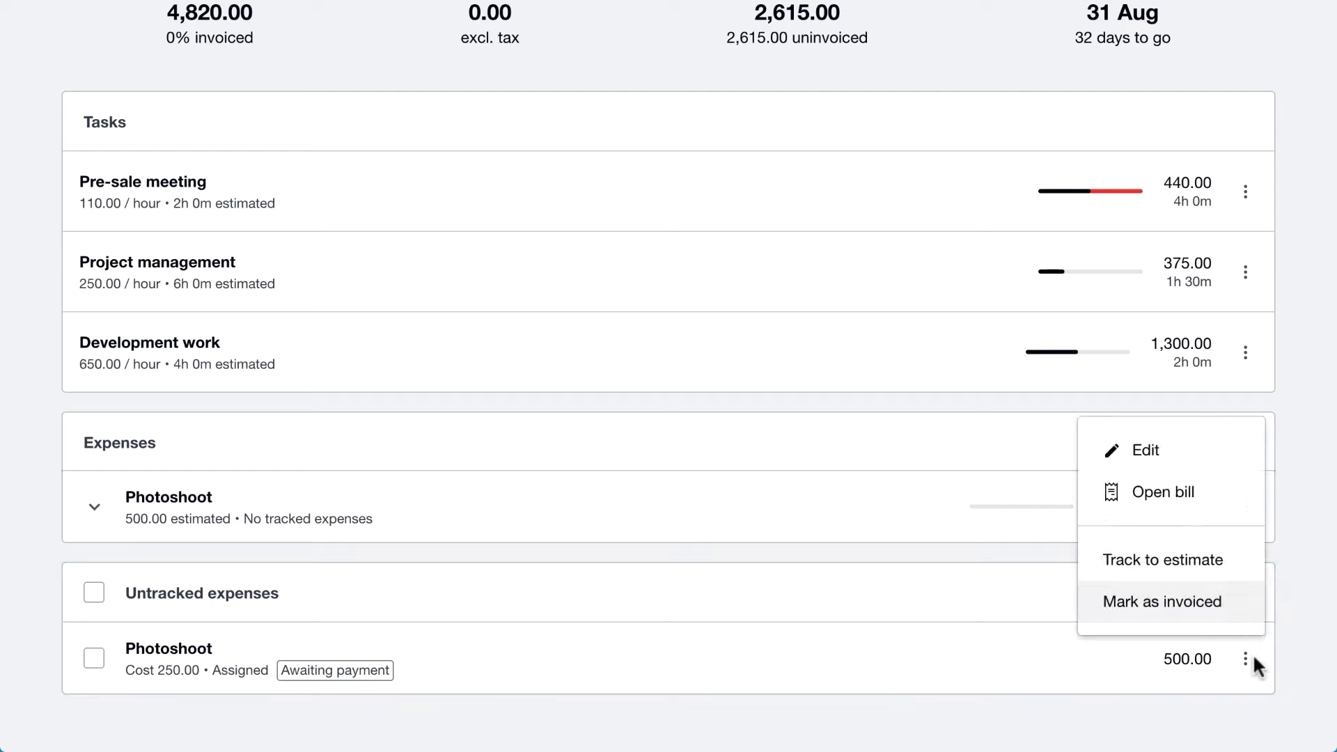
pyautogui.click(1152, 454)
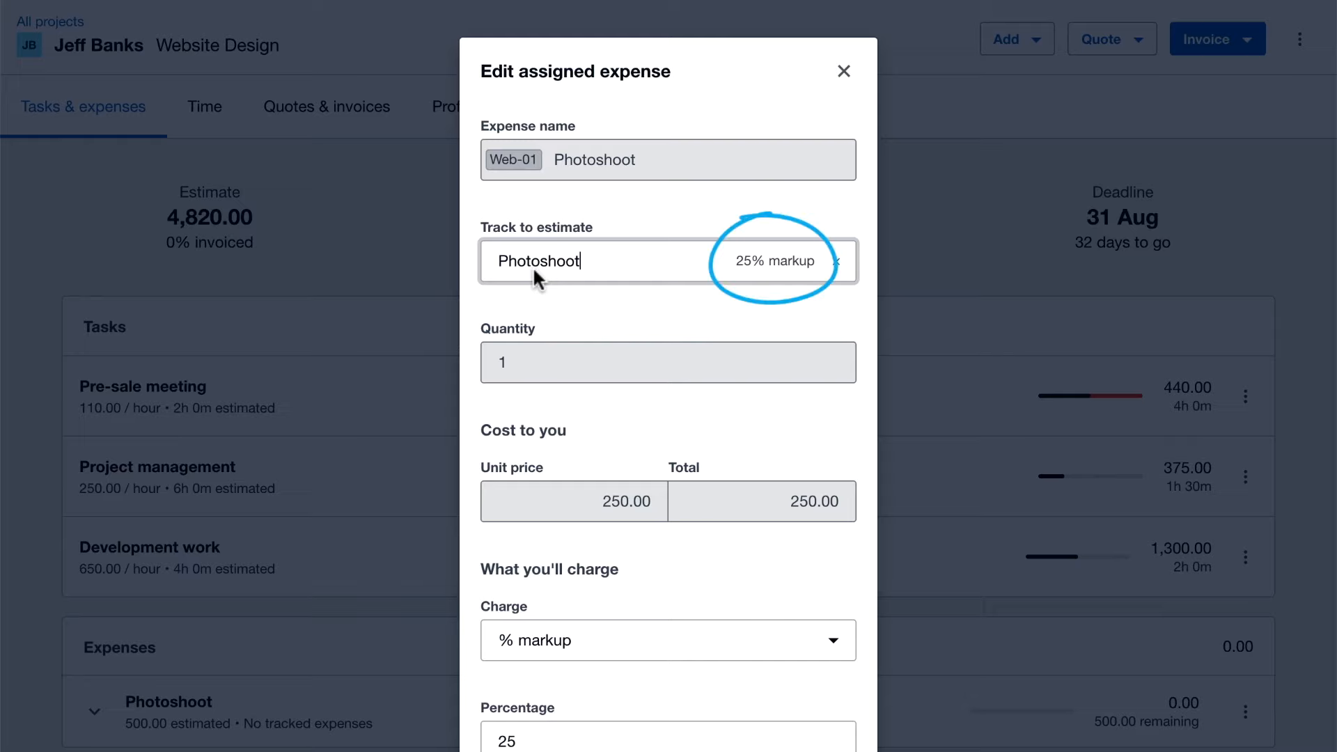
pyautogui.scroll(-3, 616, 393)
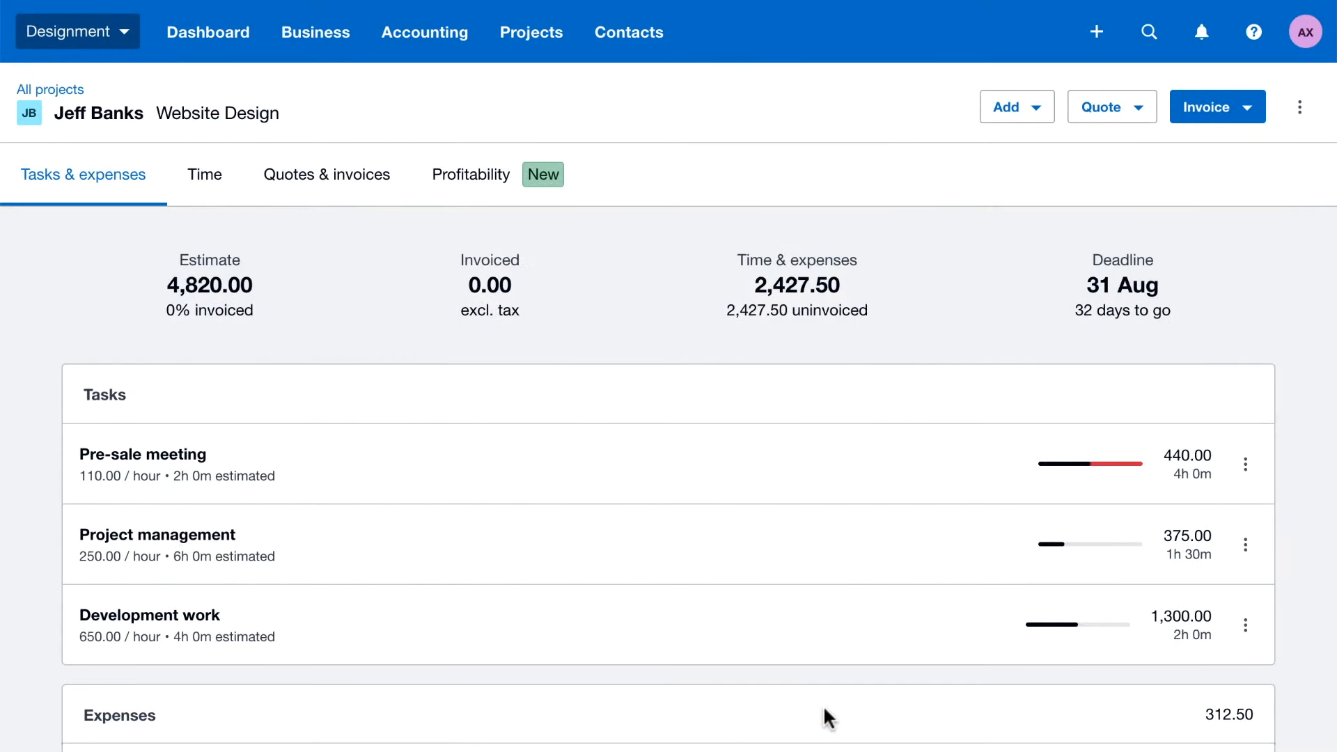
# Add a Photo editing expense tracked to the Photoshoot estimate, quantity 1, unit price 400.00, 25% markup, and expand Photoshoot's tracked expenses
pyautogui.click(1002, 109)
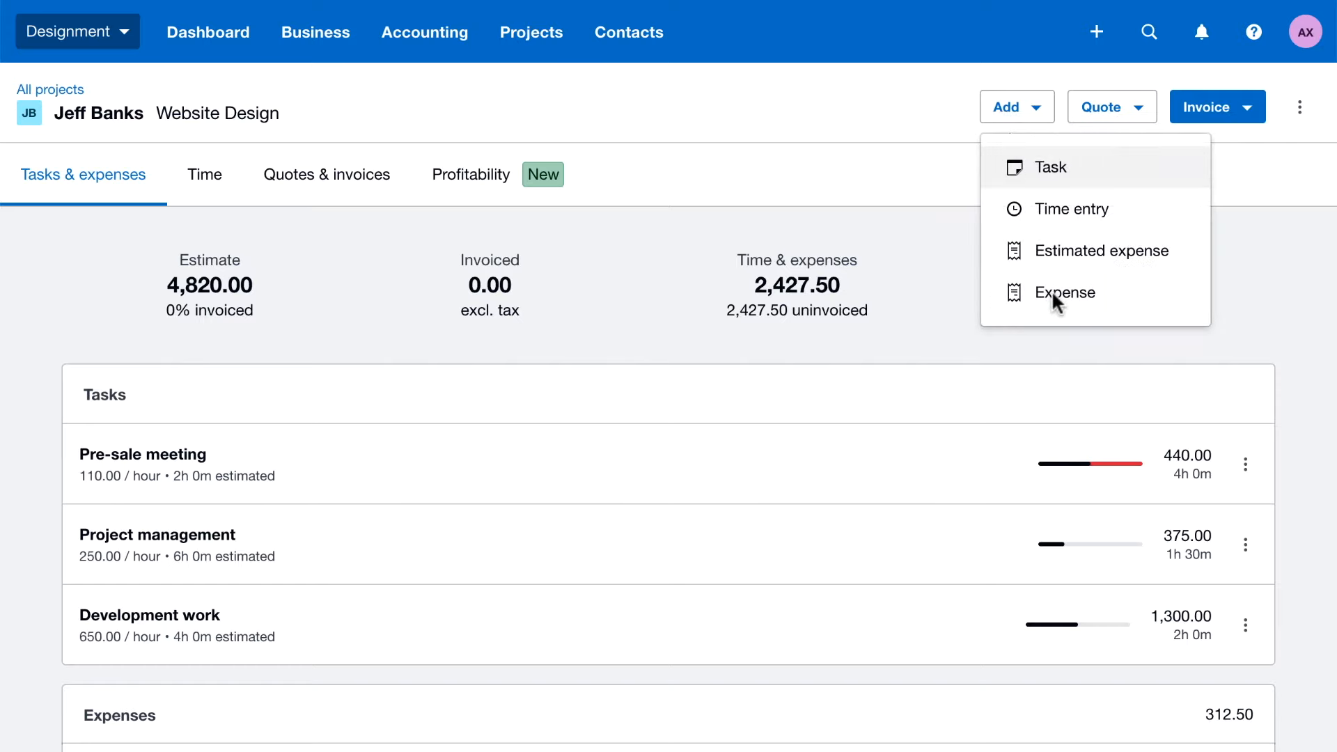
pyautogui.click(1052, 290)
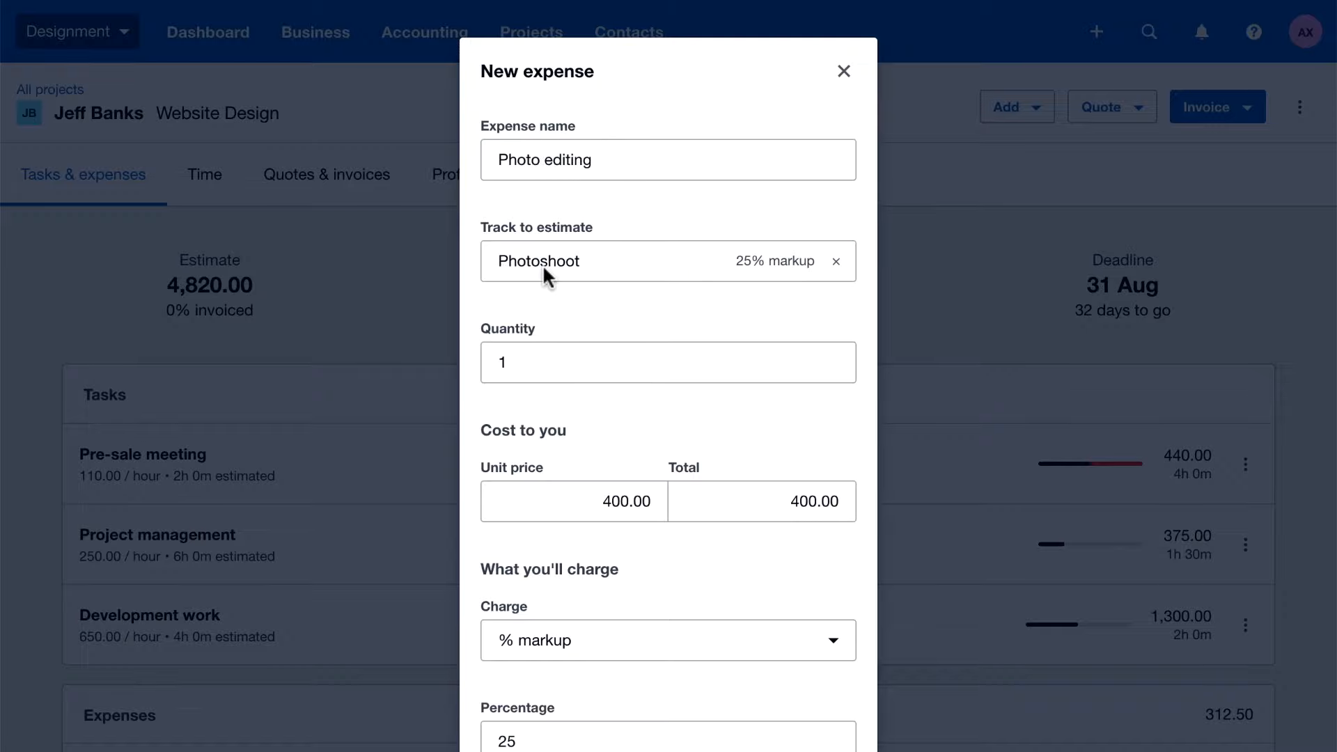
pyautogui.scroll(-3, 705, 517)
pyautogui.click(840, 718)
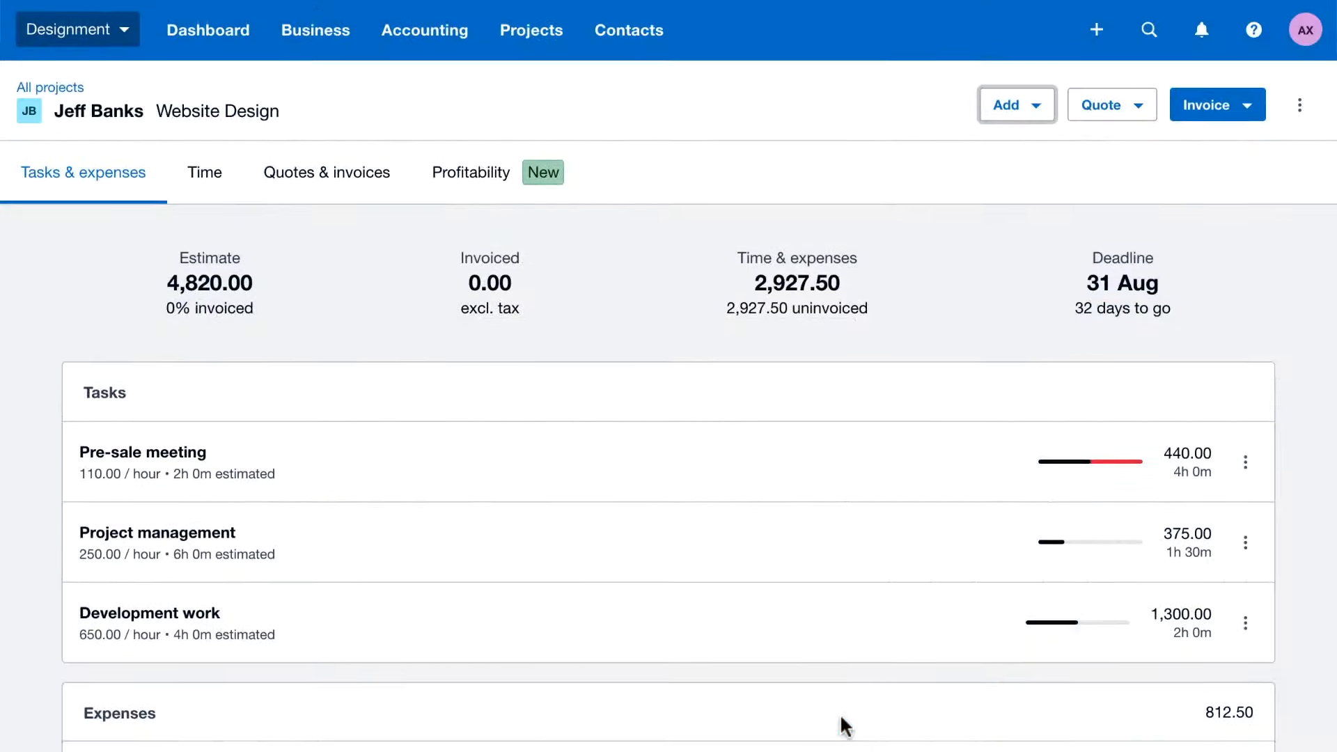
pyautogui.scroll(-3, 840, 718)
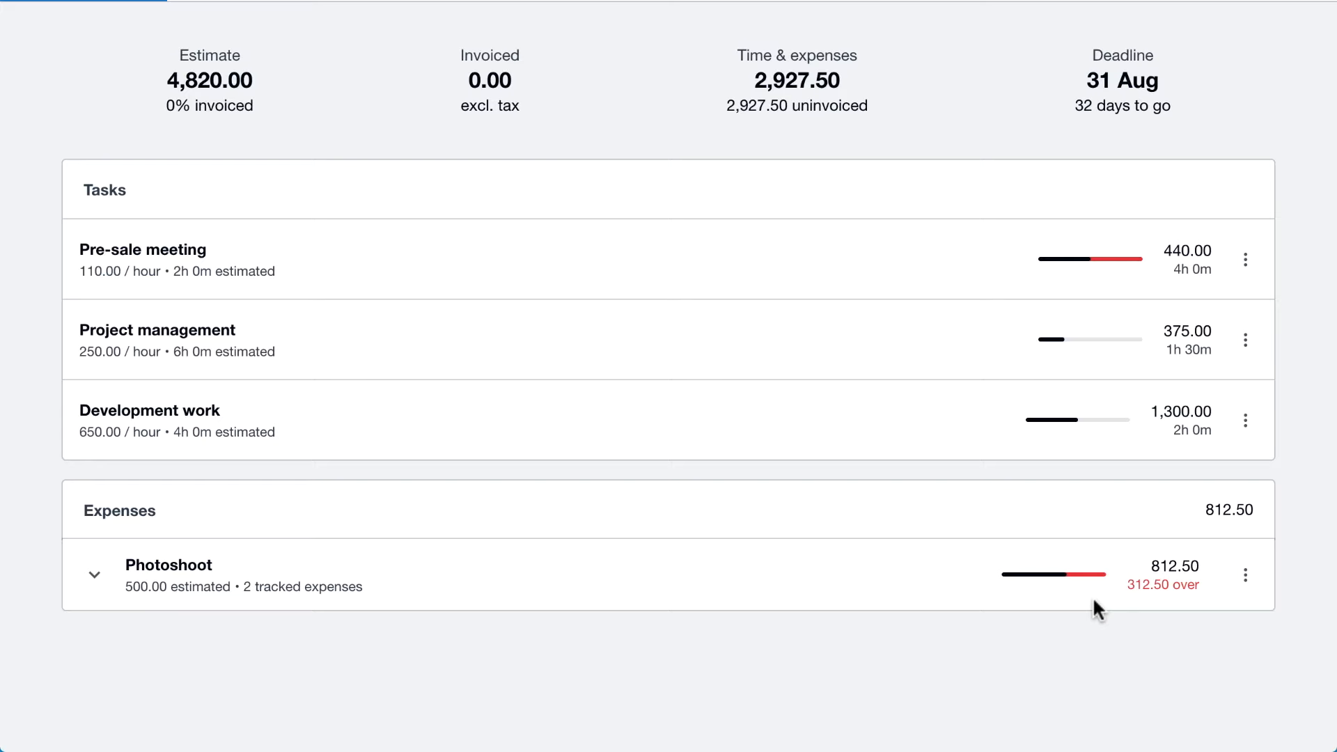
pyautogui.click(95, 578)
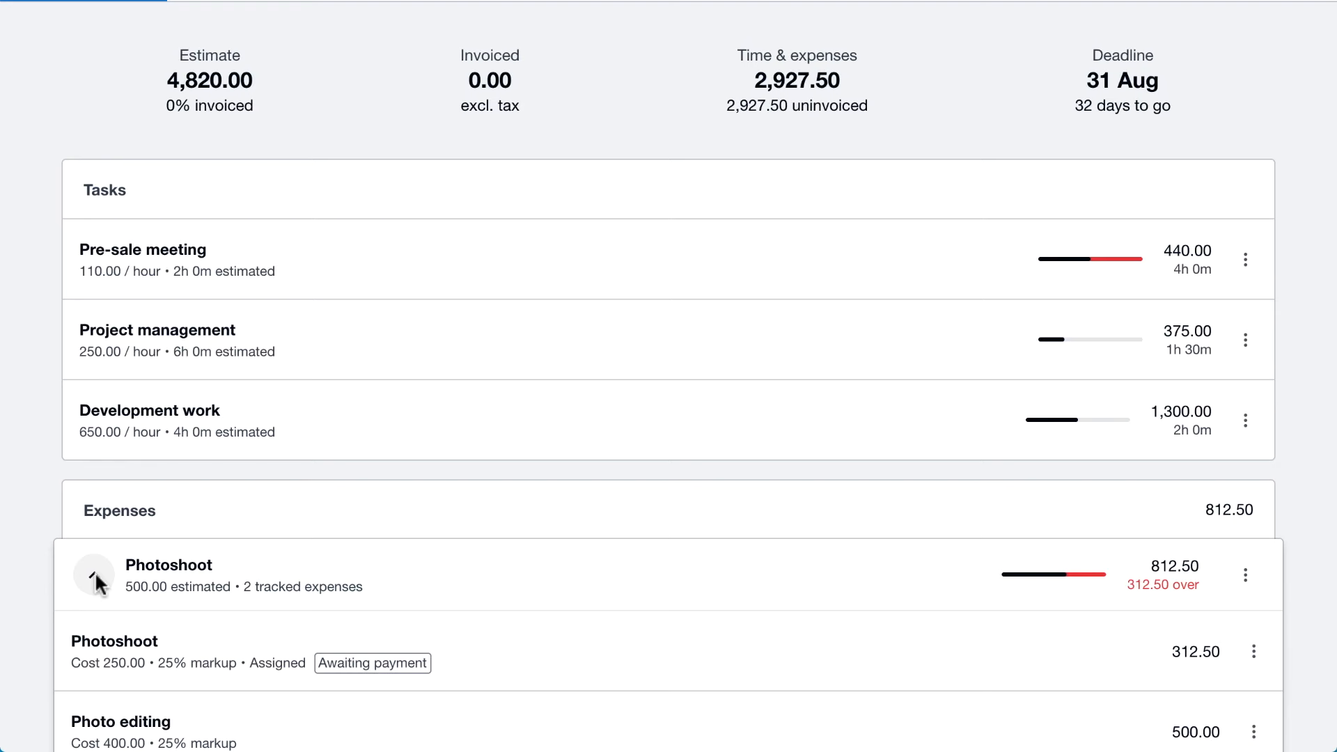
# Create a draft deposit invoice for 50 percent of the Website Design project's estimate
pyautogui.scroll(3, 96, 580)
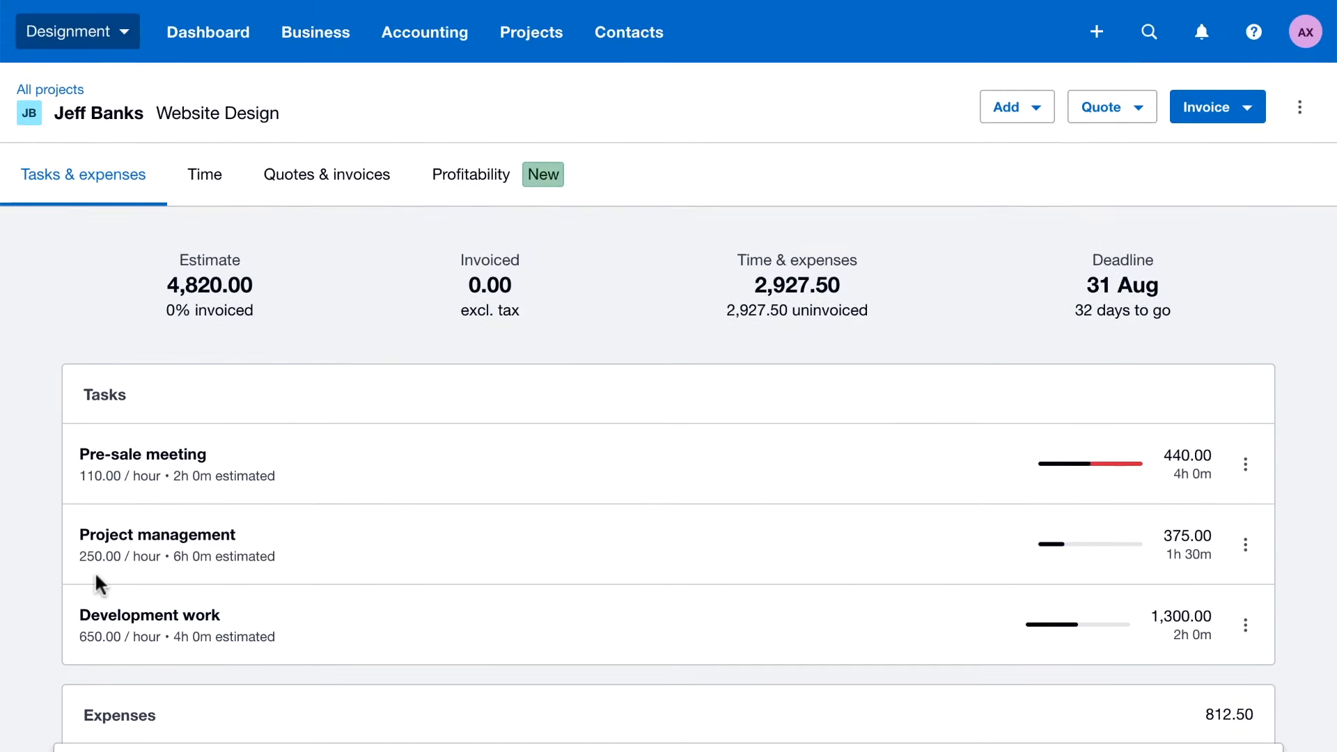
pyautogui.click(1190, 110)
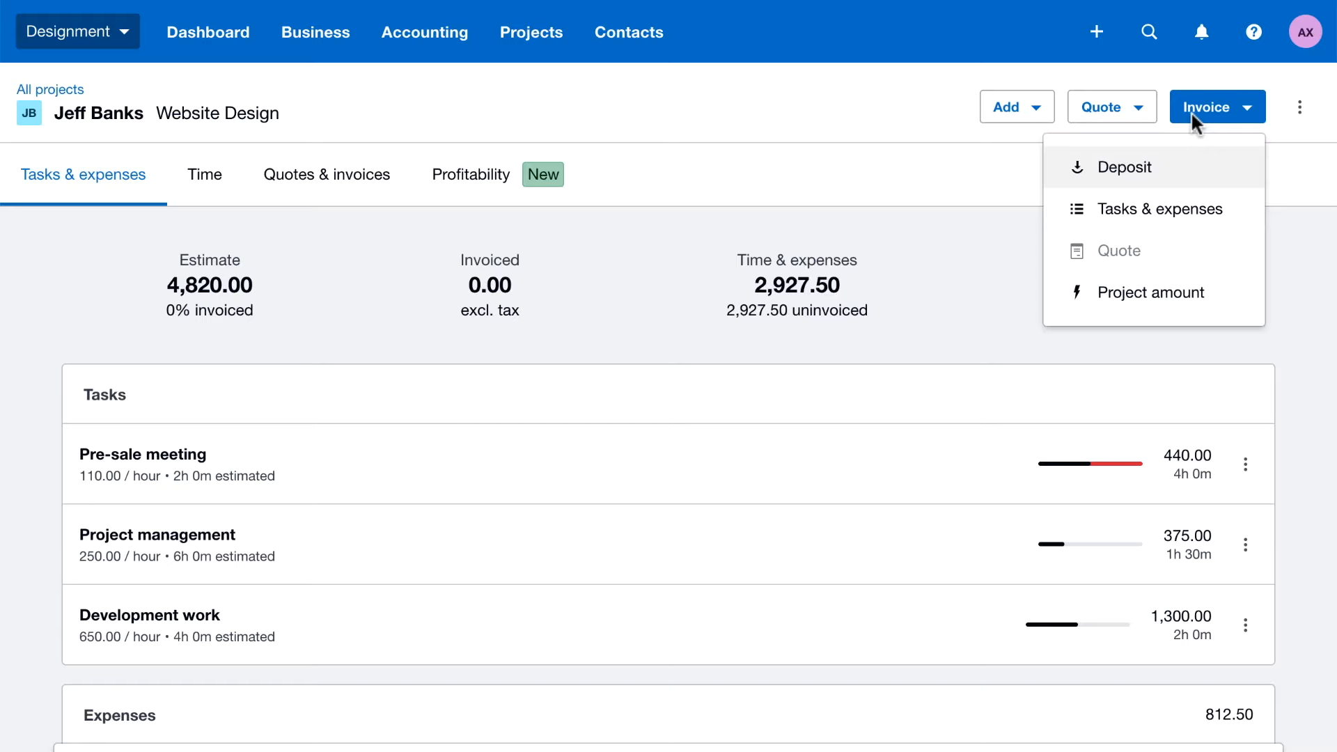
pyautogui.click(1155, 166)
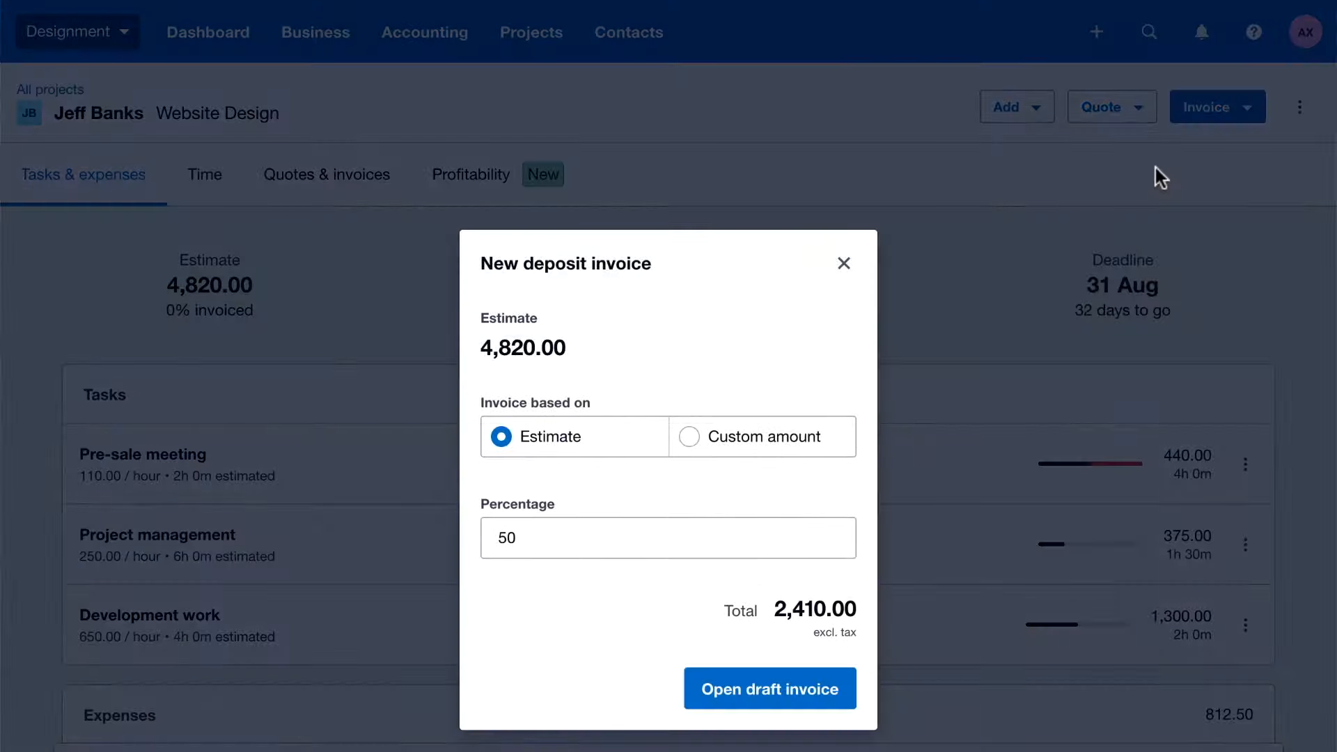
pyautogui.click(787, 689)
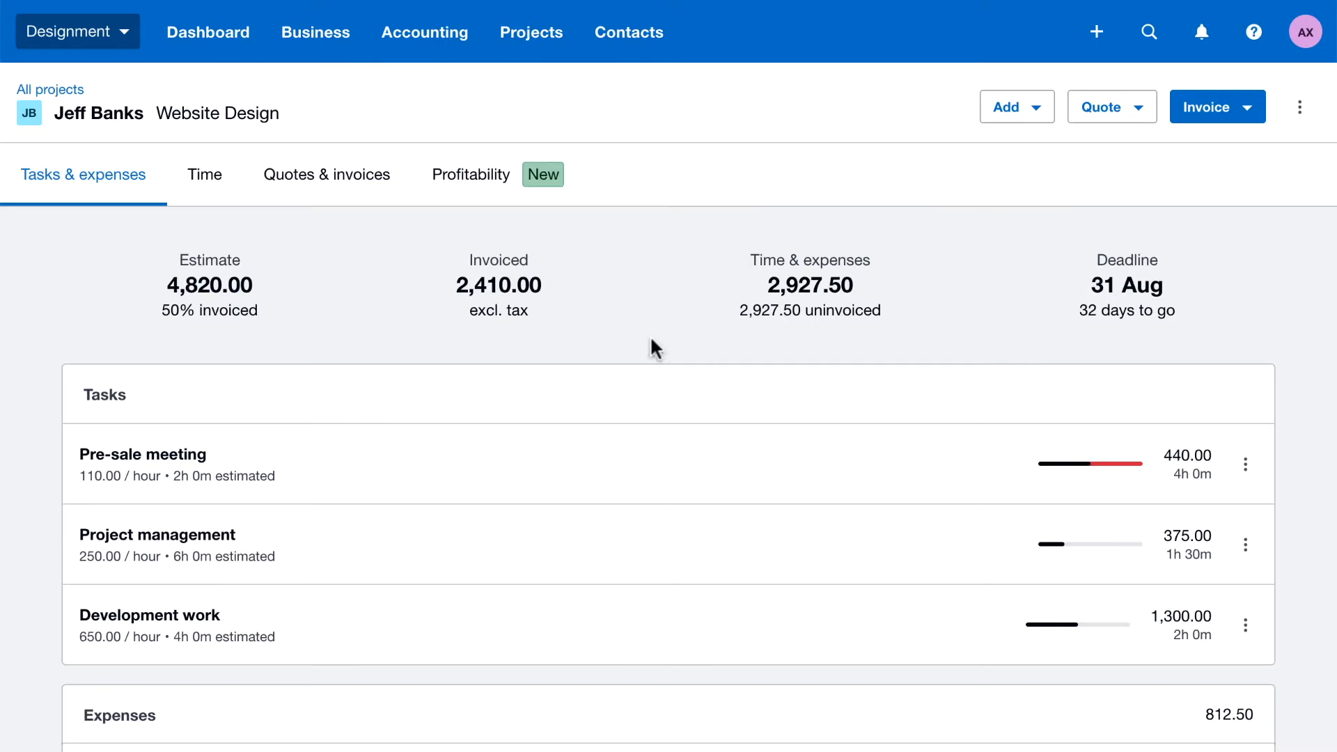
# Examine the project's profitability overview, including profit, invoices, largest costs, profit margin and recorded time
pyautogui.click(490, 193)
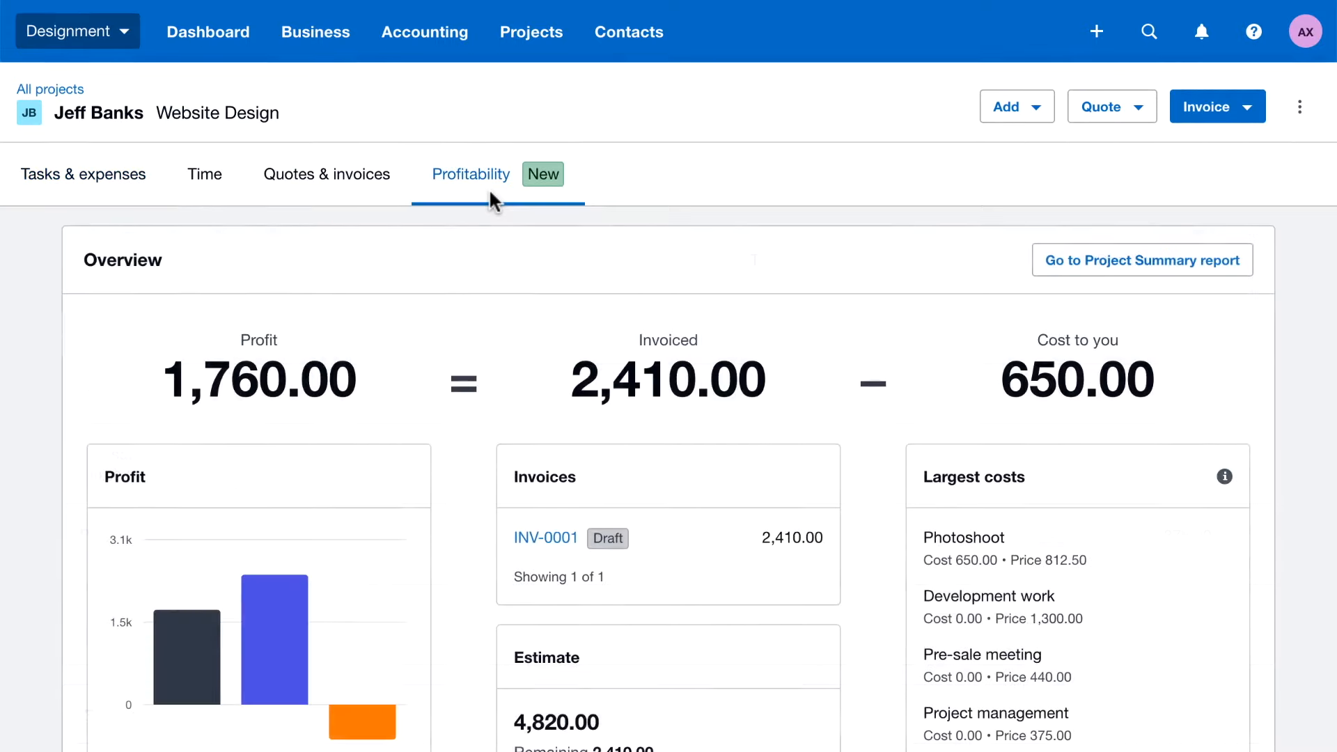
pyautogui.scroll(-4, 491, 199)
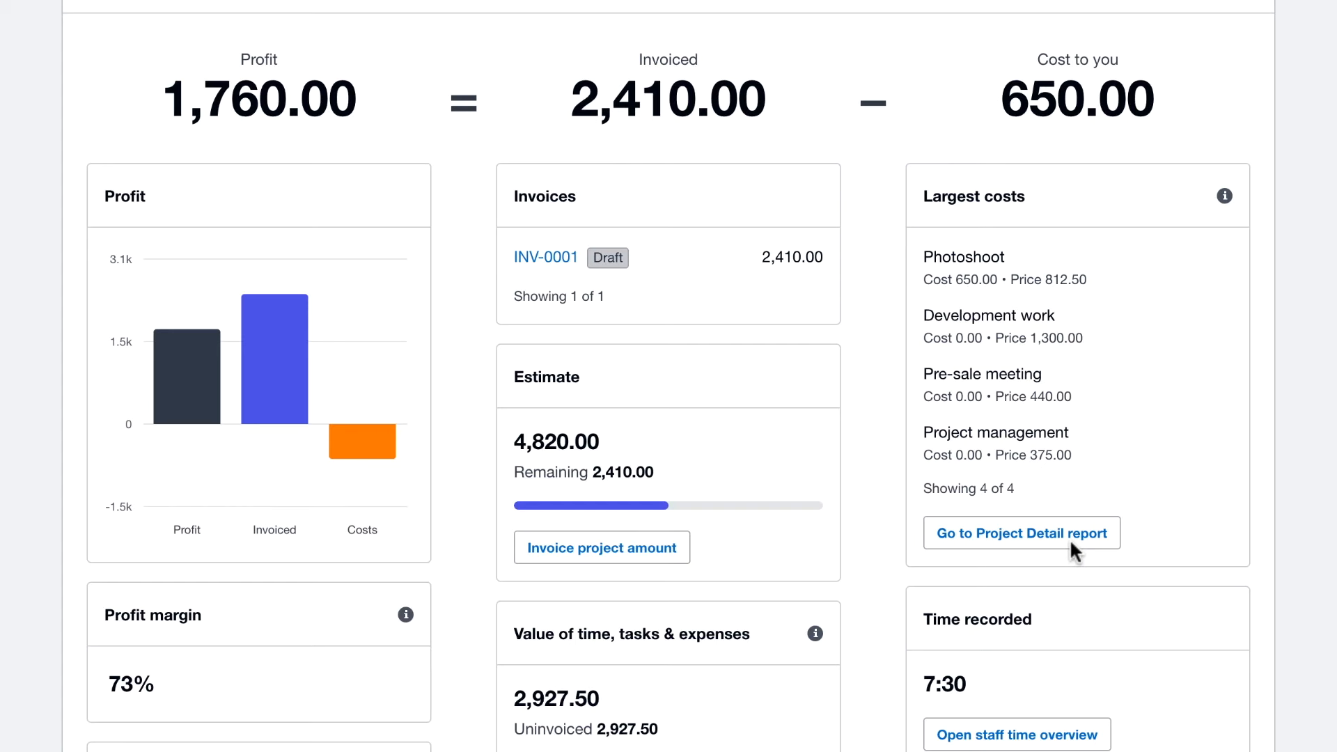
pyautogui.scroll(-3, 1072, 545)
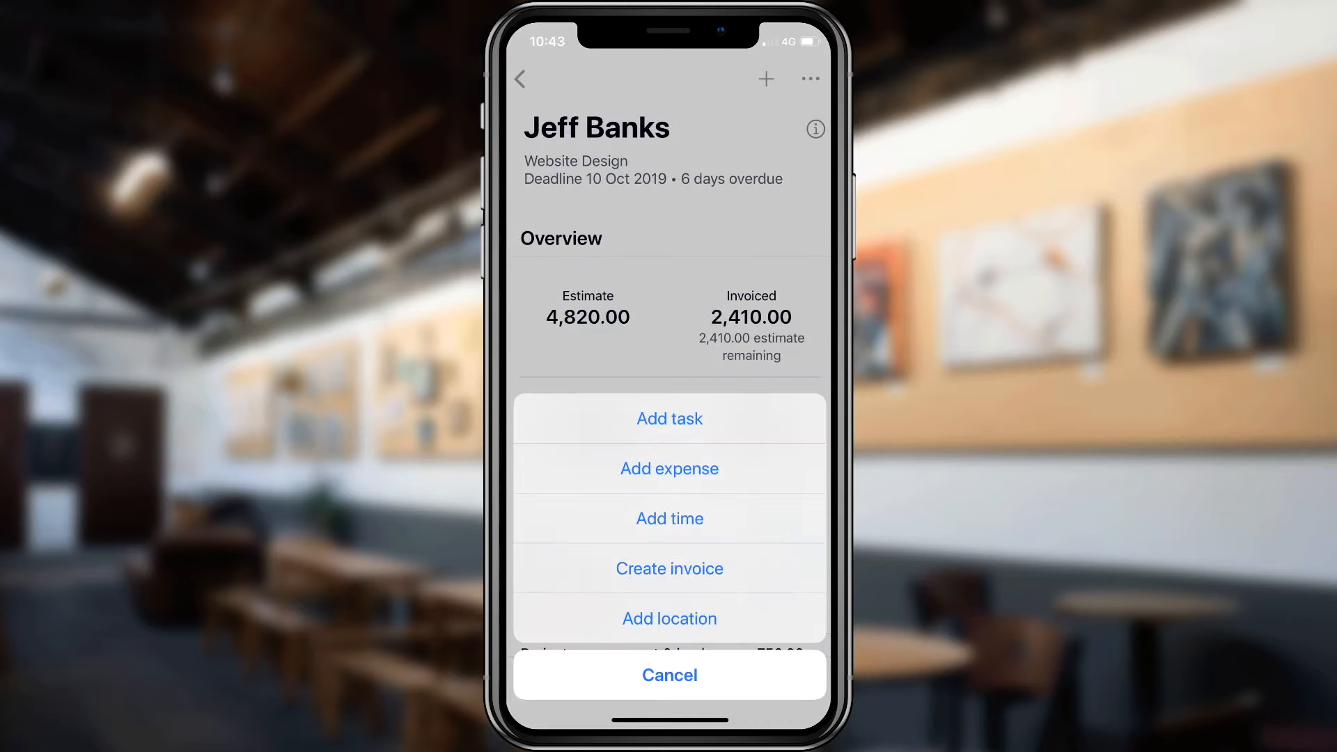
# Start adding a location to the Website Design project in the Xero mobile app
pyautogui.click(729, 619)
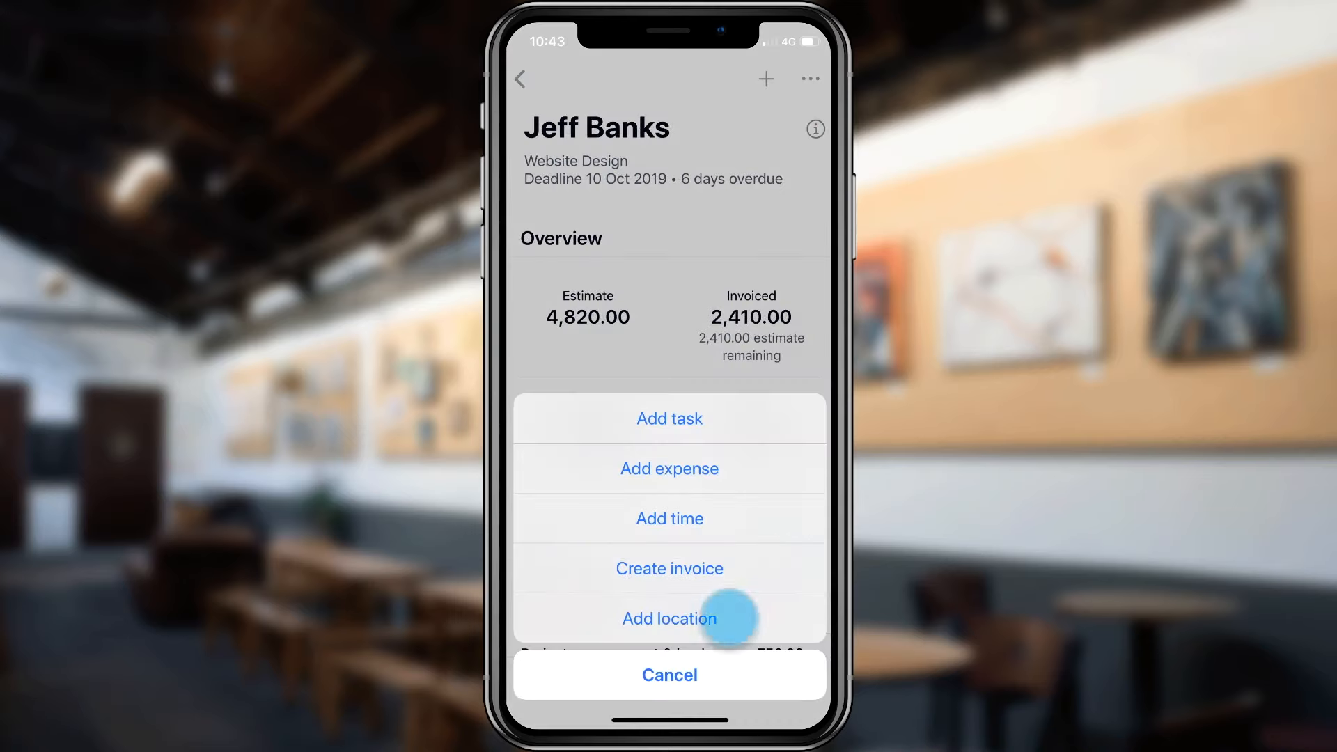